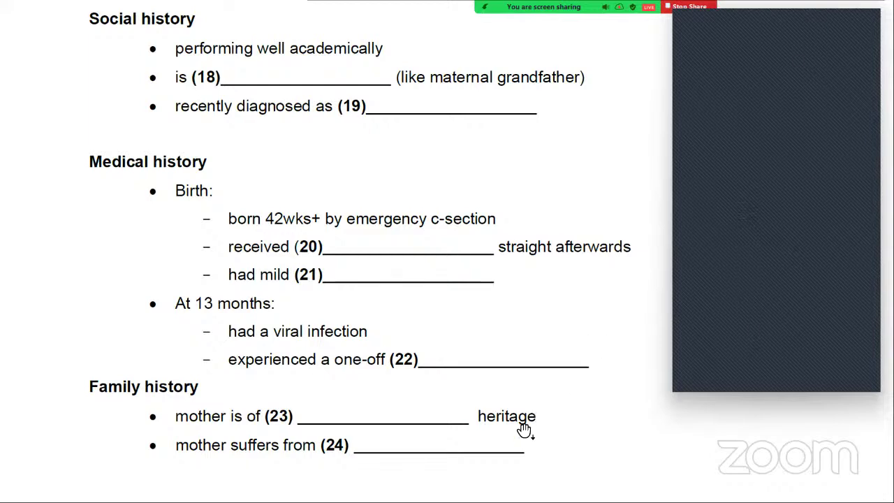
# Bring up the Windows task switcher from the Acrobat document to find the ATTENDANCE spreadsheet
pyautogui.hotkey('alt', 'Tab')
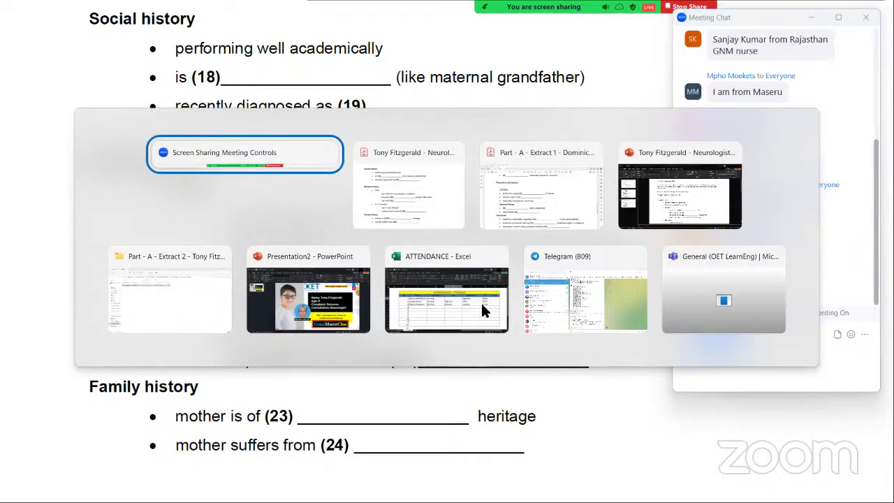
# In the ATTENDANCE workbook, enter the names of attendees 4 to 7 in cells C7–C10
pyautogui.click(480, 301)
pyautogui.click(273, 287)
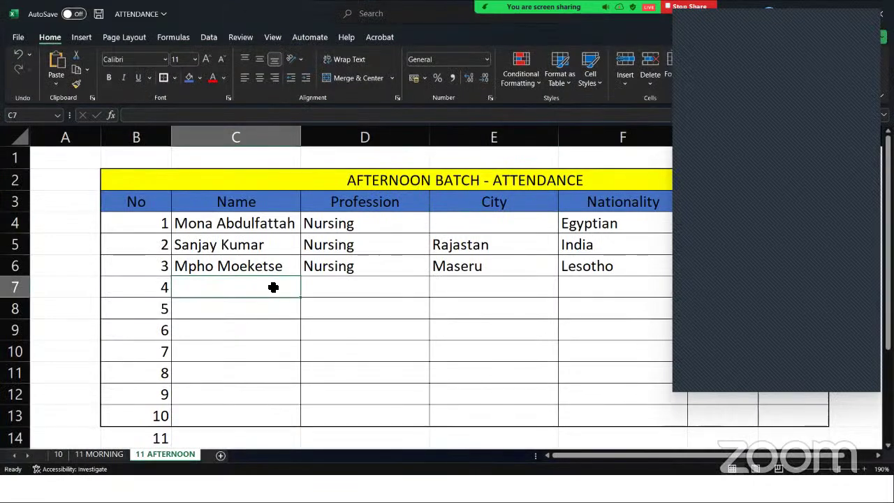
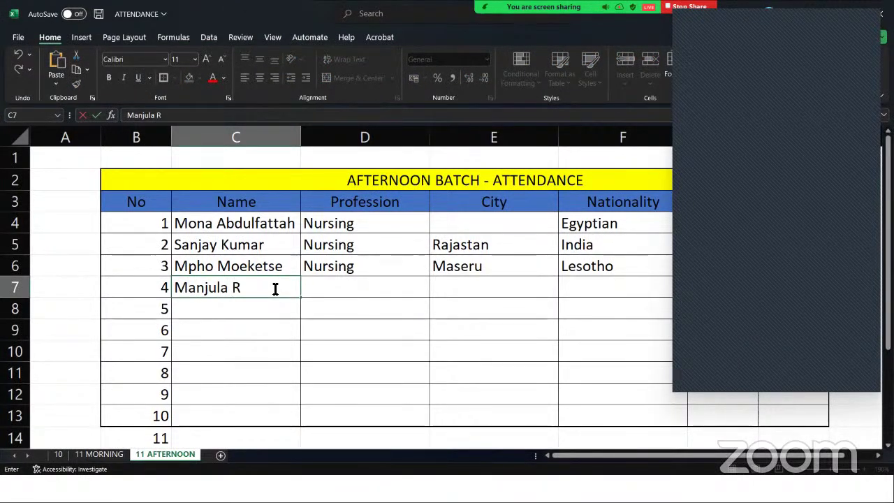
pyautogui.click(306, 138)
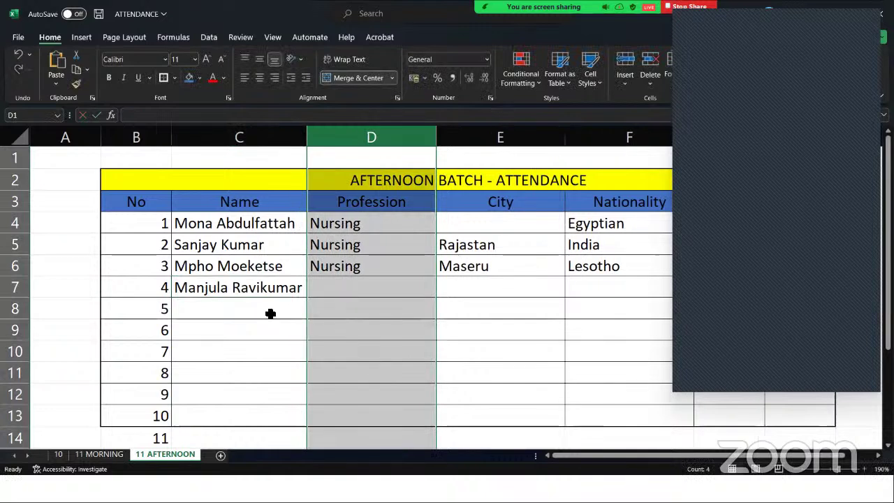
pyautogui.click(270, 314)
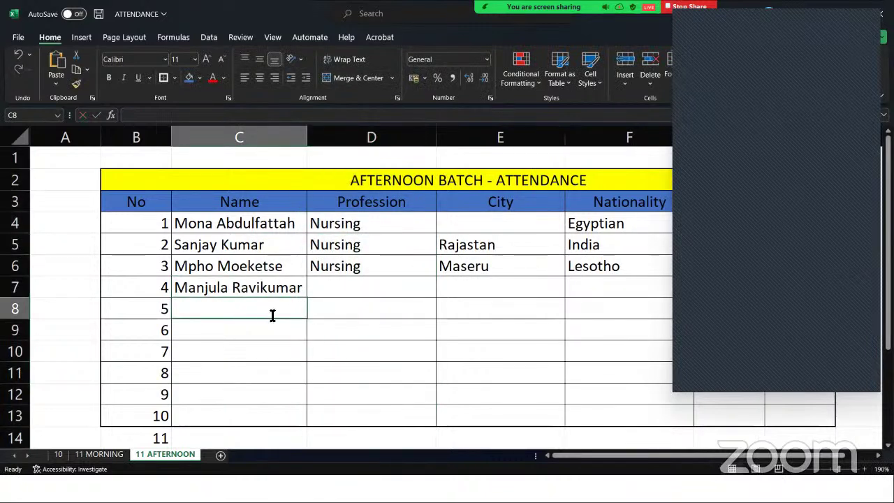
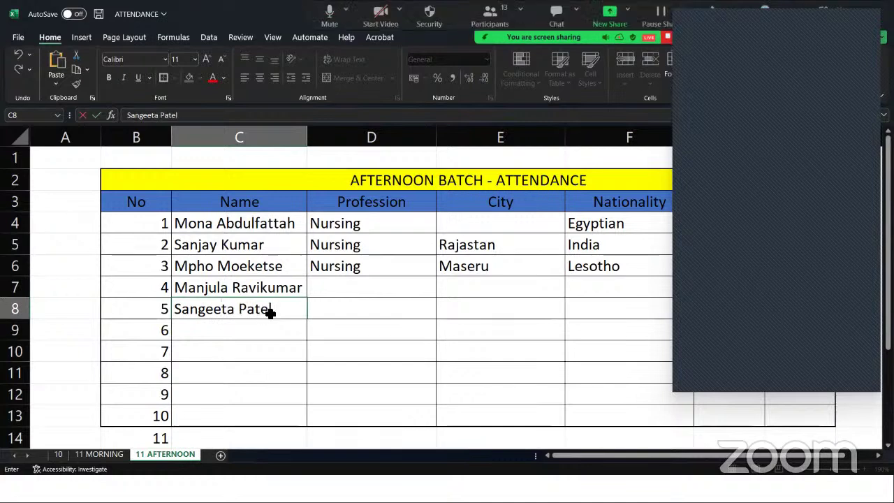
pyautogui.press('Return')
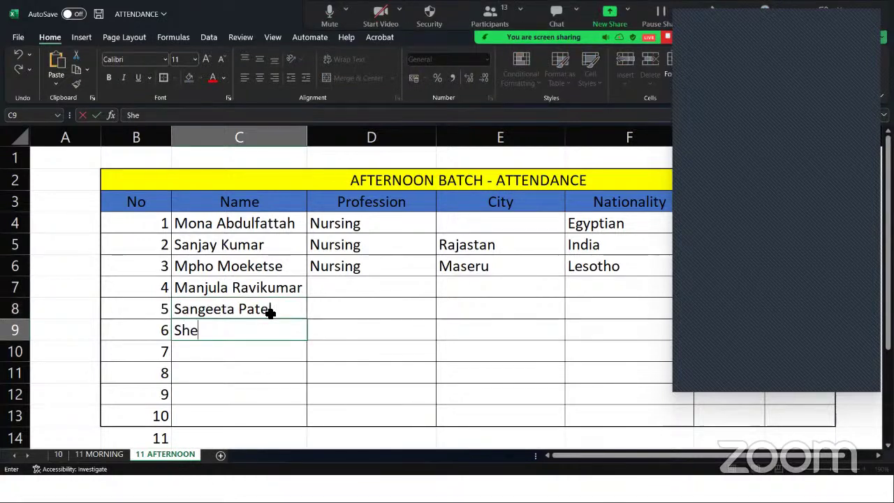
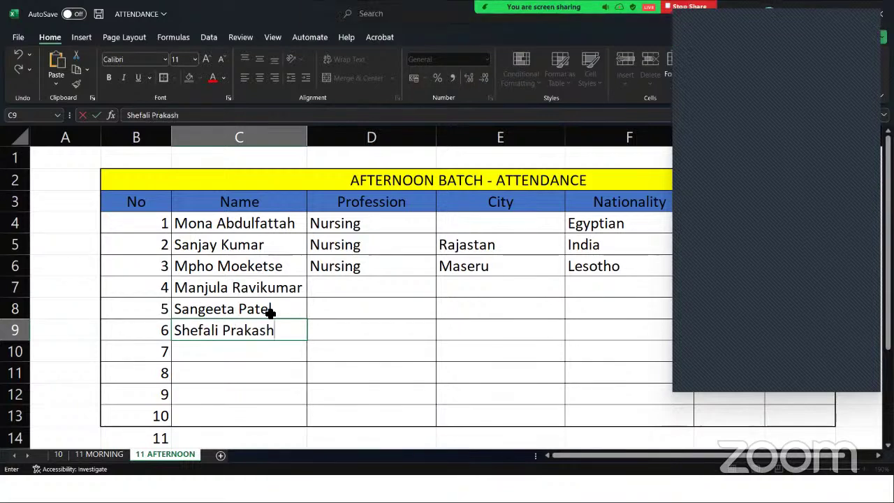
pyautogui.press('Return')
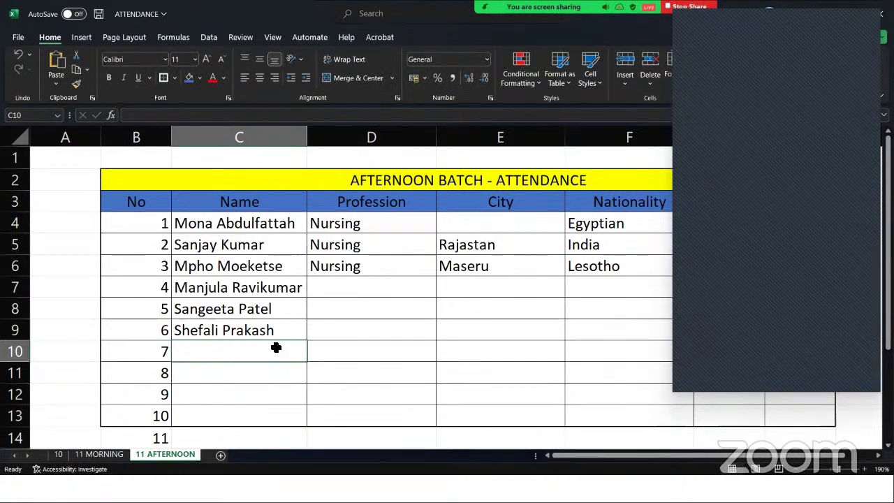
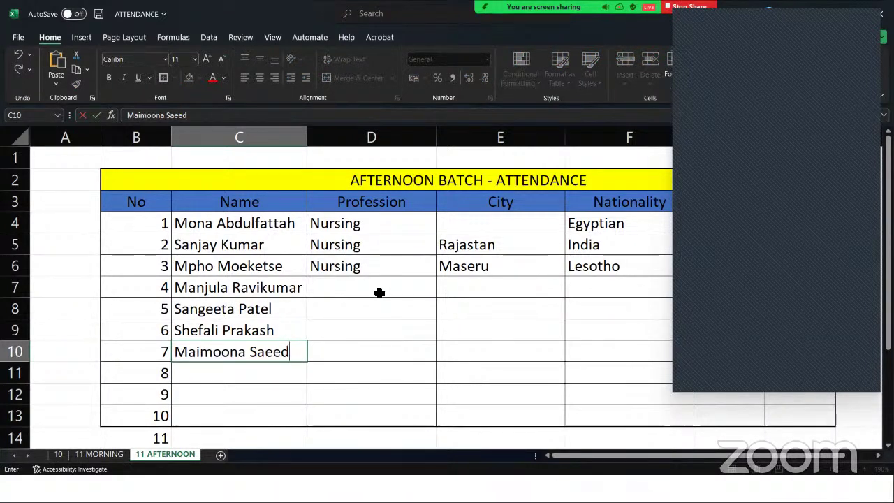
pyautogui.click(375, 287)
# Fill the professions for rows 4–7: Nursing for three rows, then Medicine for row 7
pyautogui.write('N')
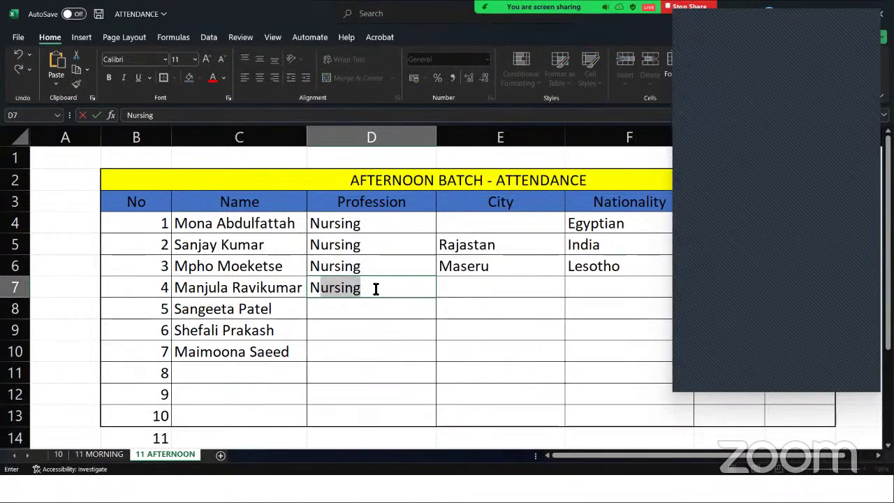
pyautogui.press('Return')
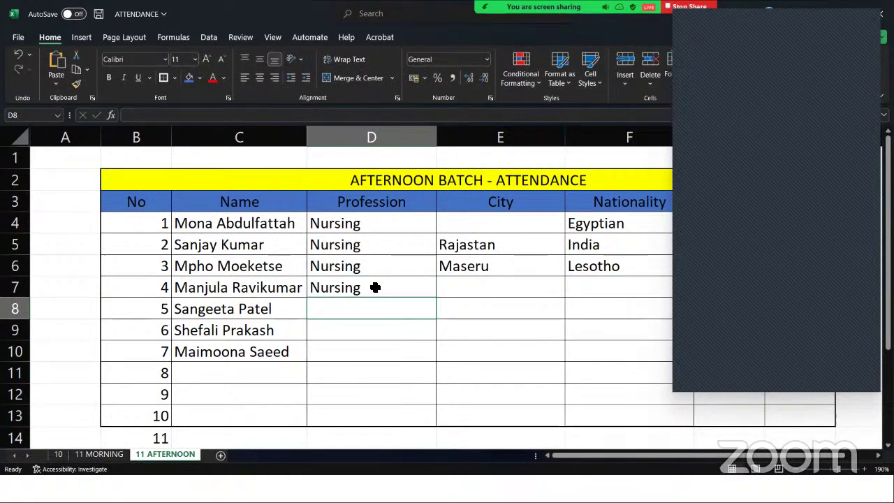
pyautogui.write('N')
pyautogui.press('Return')
pyautogui.write('N')
pyautogui.press('Return')
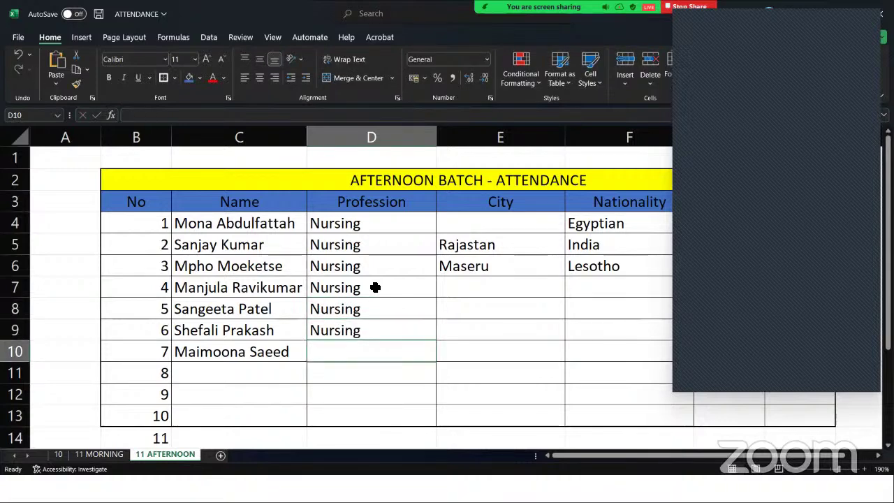
pyautogui.write('N')
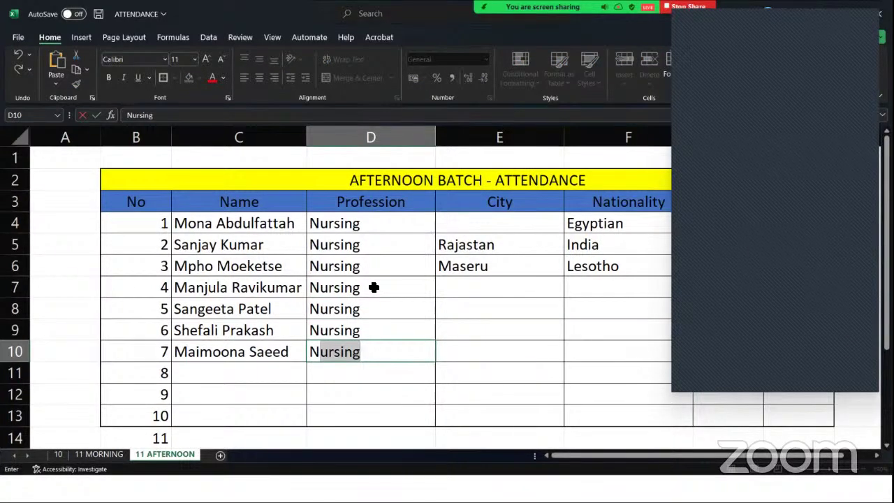
pyautogui.press('BackSpace')
pyautogui.press('BackSpace')
pyautogui.write('Medicine')
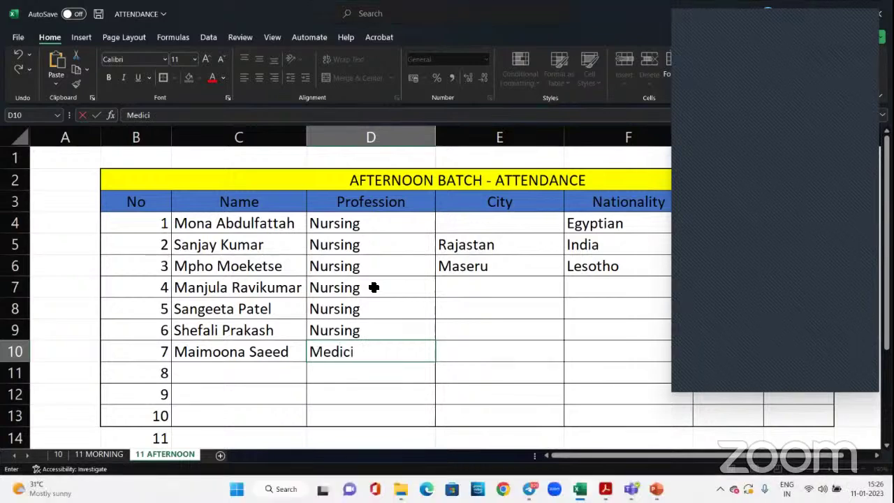
pyautogui.click(264, 372)
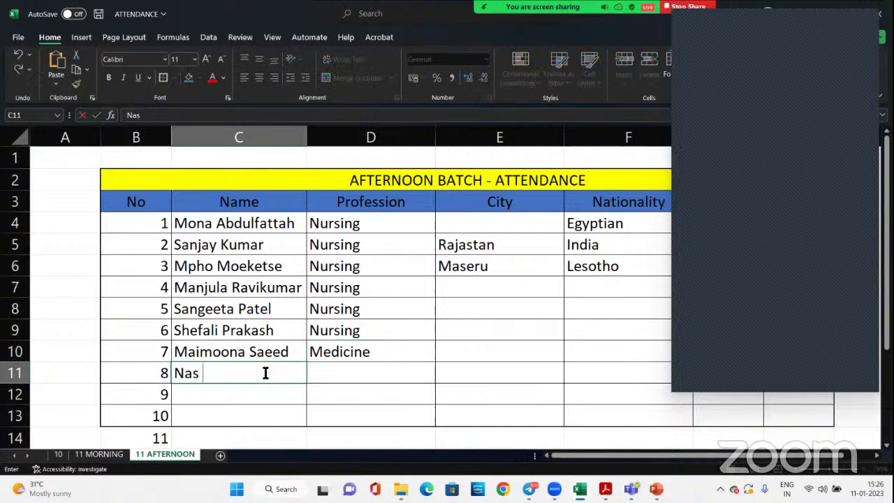
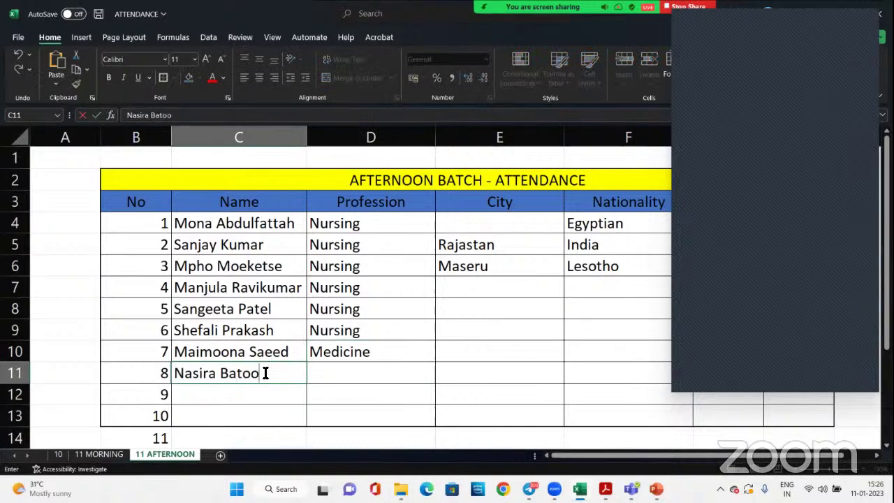
# Enter row 8's attendee name and begin Nursing as its profession
pyautogui.click(384, 365)
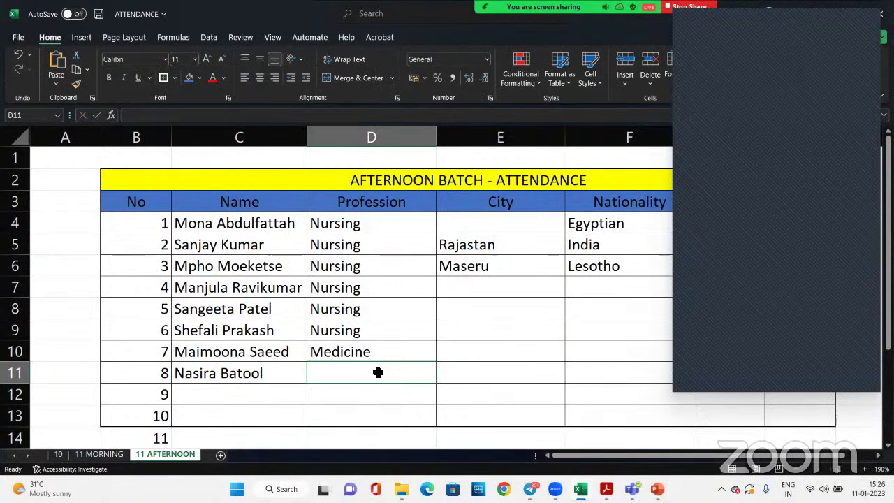
pyautogui.write('Nursing')
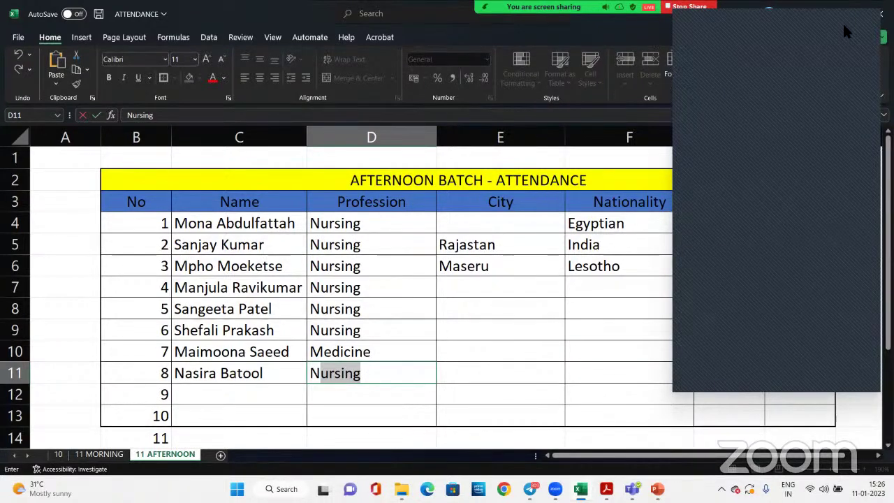
# Commit Nursing for row 8 and set row 4's nationality to Indian
pyautogui.click(279, 288)
pyautogui.click(465, 284)
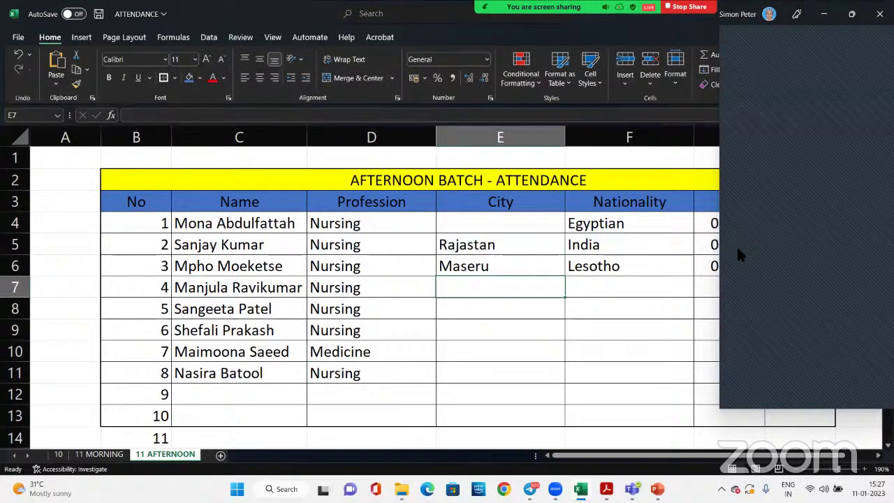
pyautogui.click(614, 287)
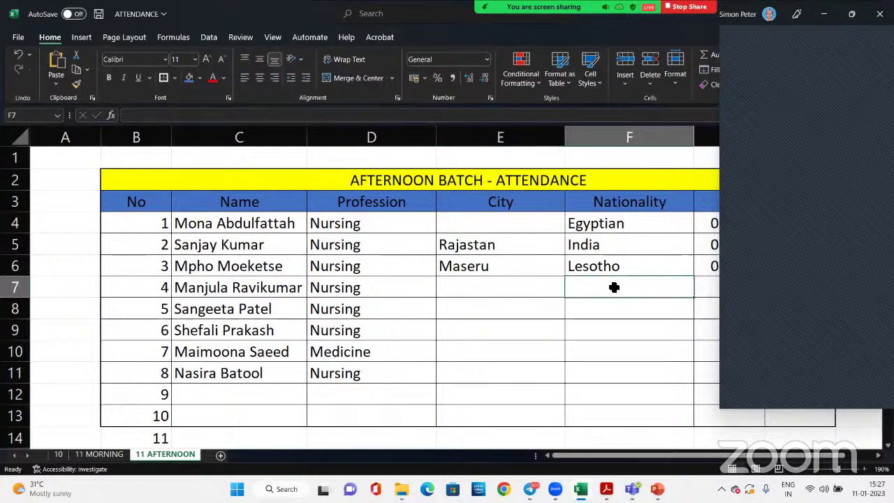
pyautogui.write('Indn')
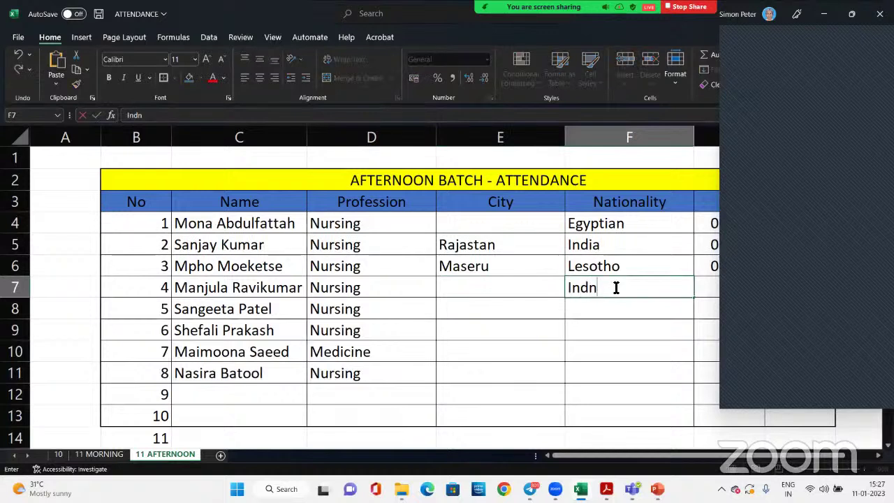
pyautogui.press('BackSpace')
pyautogui.press('BackSpace')
pyautogui.write('ian')
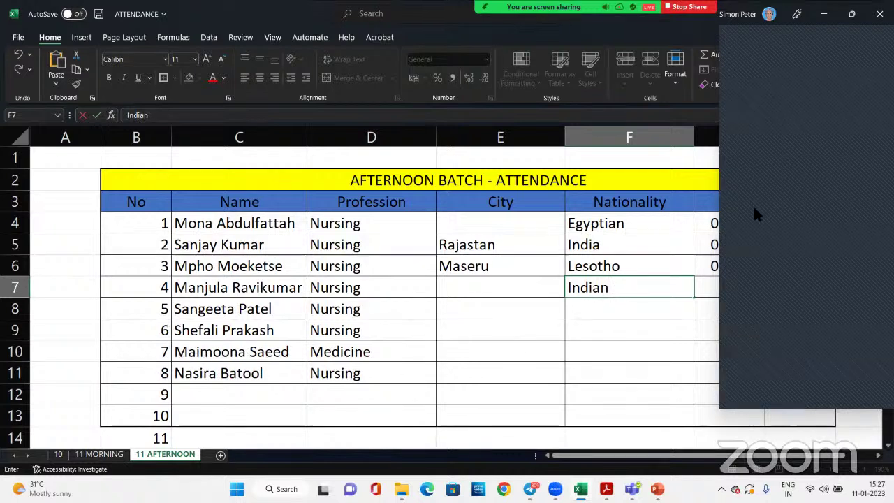
# Add attendee 9's name with Medicine, city Thoothikudi and nationality Indian
pyautogui.click(252, 398)
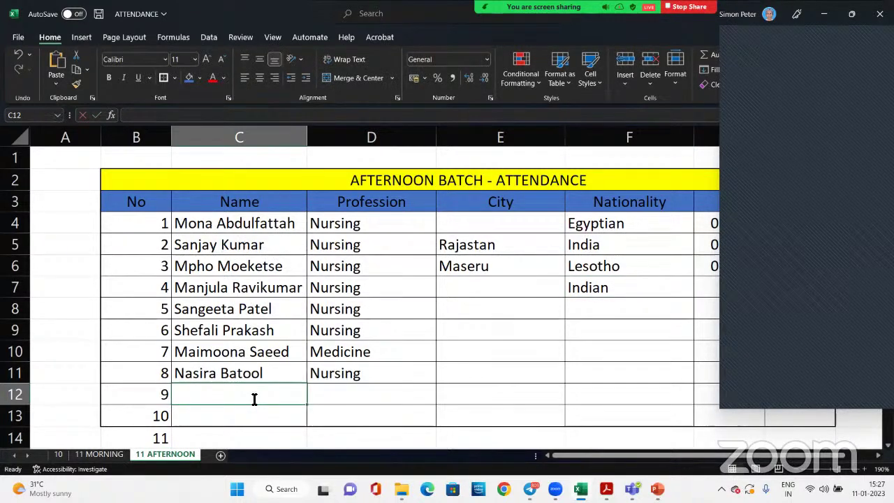
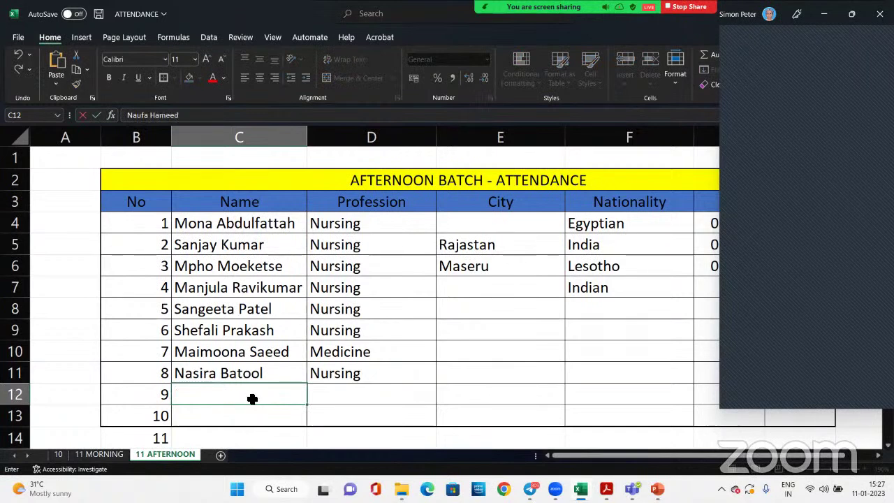
pyautogui.press('Tab')
pyautogui.write('Medicine')
pyautogui.press('Tab')
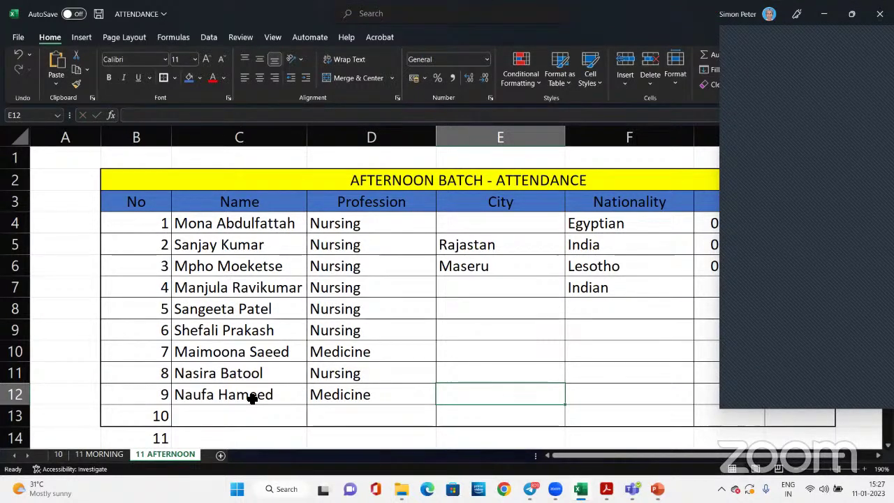
pyautogui.write('Tamil')
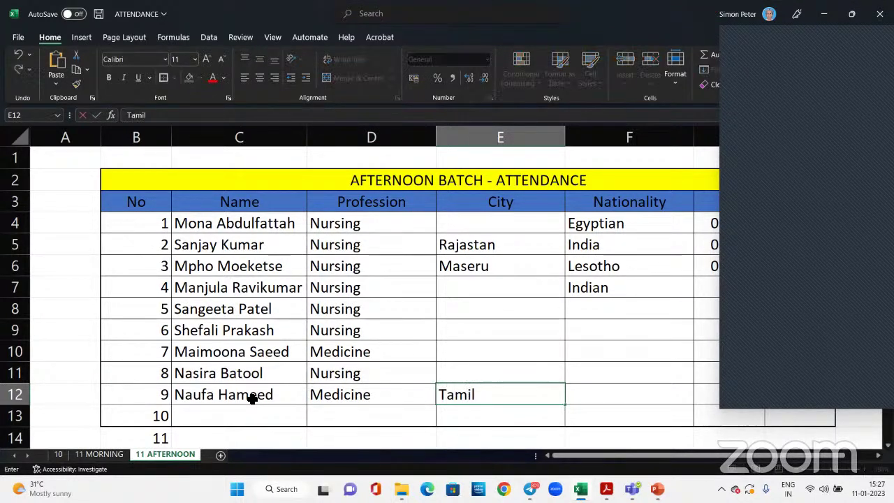
pyautogui.press('BackSpace')
pyautogui.press('BackSpace')
pyautogui.press('BackSpace')
pyautogui.press('BackSpace')
pyautogui.press('BackSpace')
pyautogui.write('Thoo')
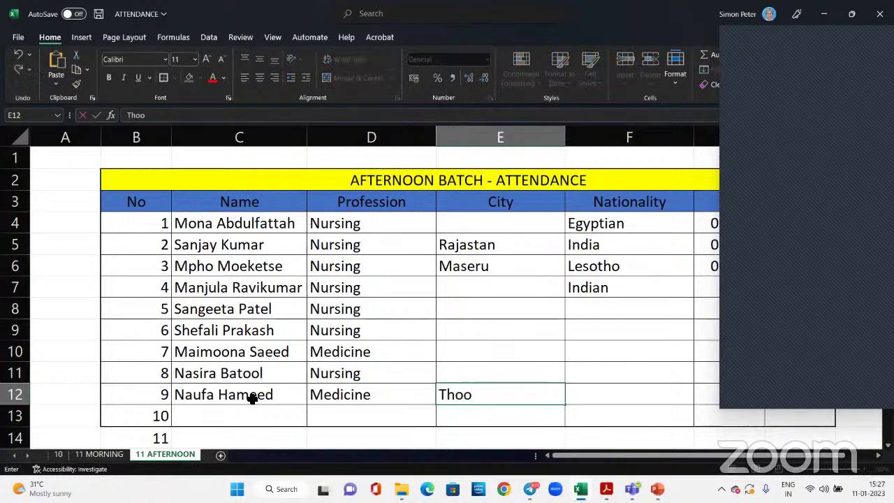
pyautogui.write('thikudi')
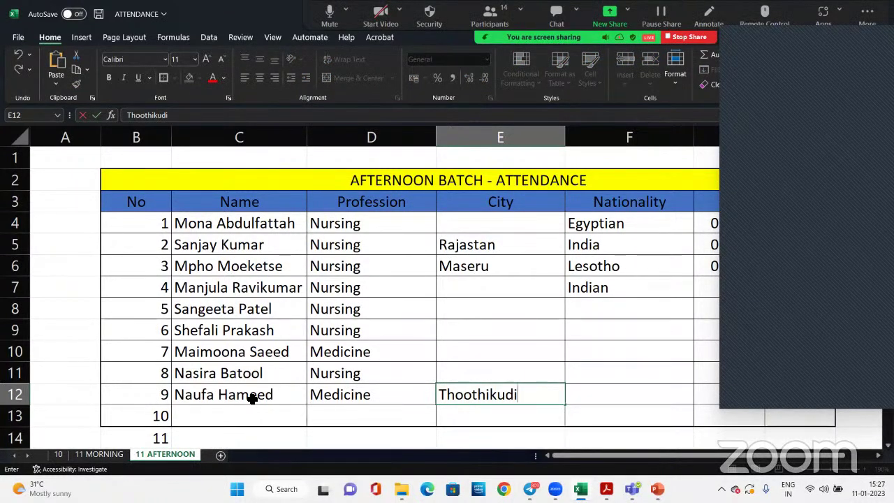
pyautogui.press('Tab')
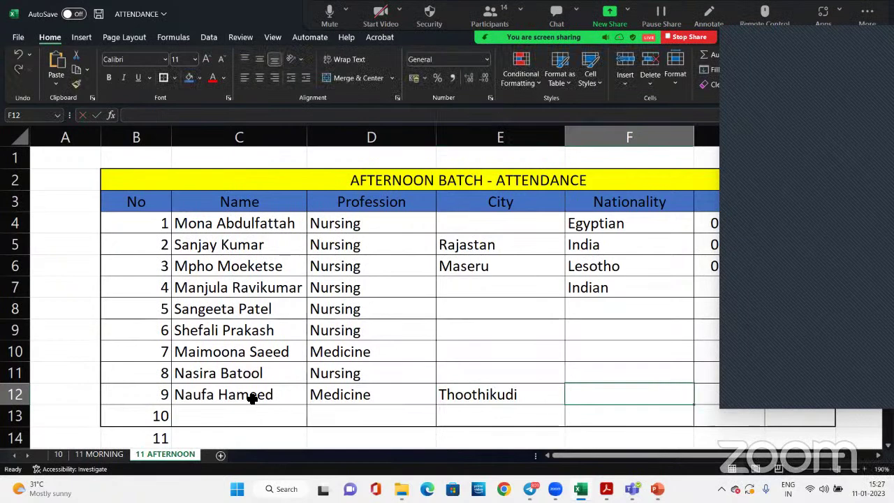
pyautogui.write('Ind')
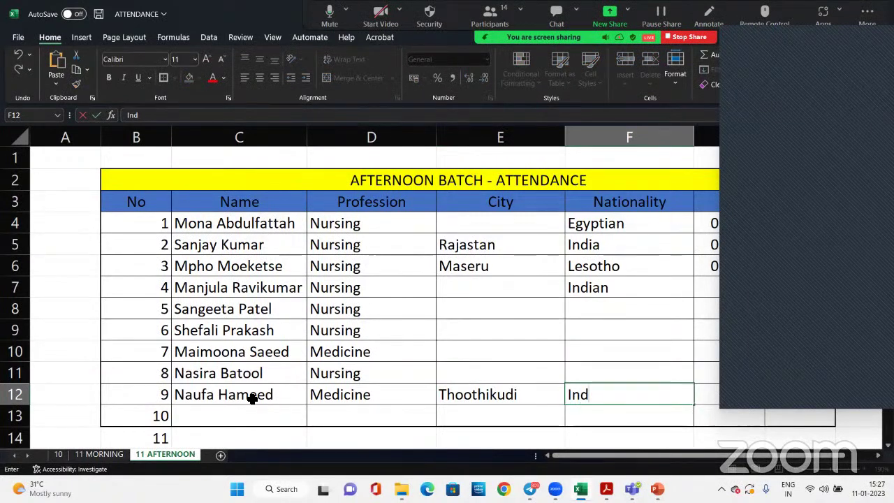
pyautogui.write('ian')
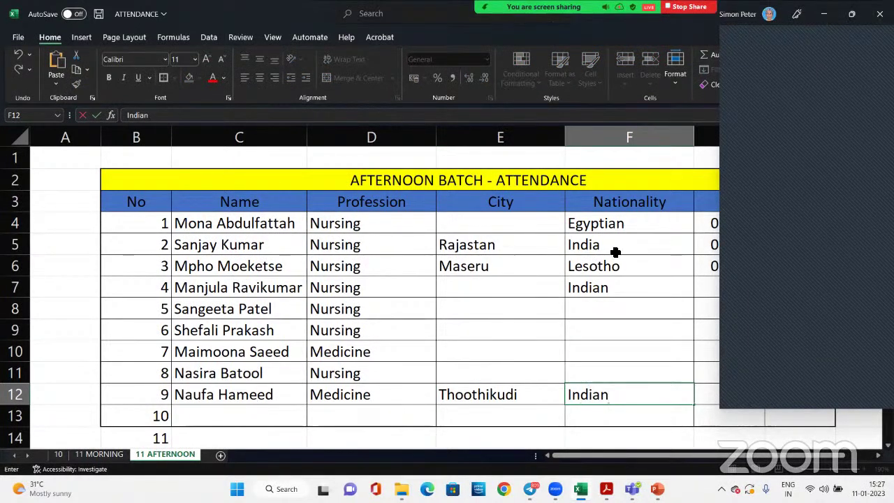
# Change India to Indian in F5 and enter Eastbourne as the city in E7
pyautogui.doubleClick(615, 245)
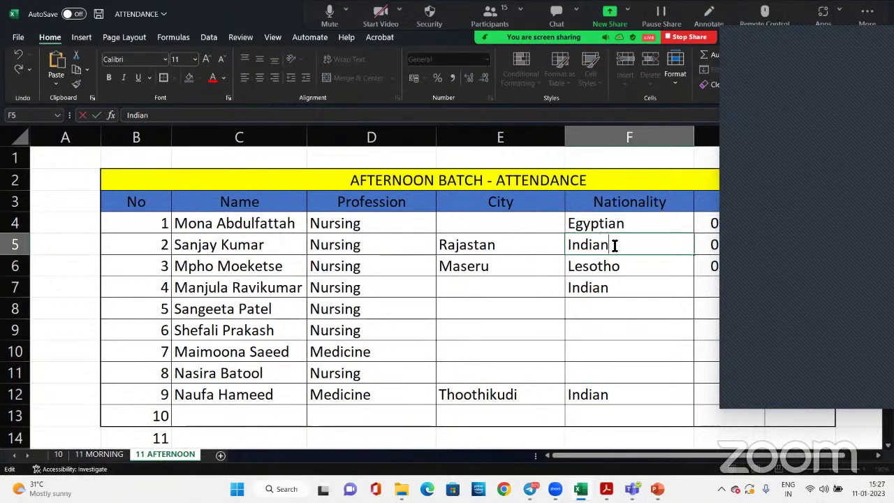
pyautogui.write('n')
pyautogui.click(535, 285)
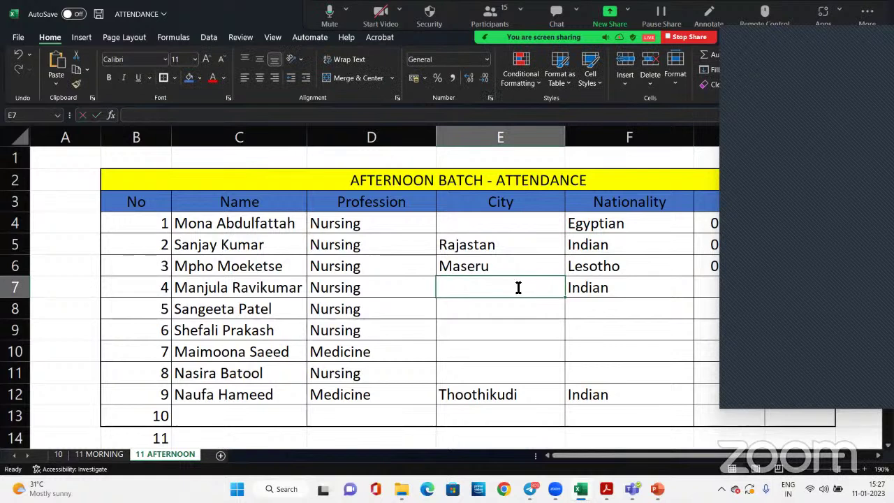
pyautogui.write('East')
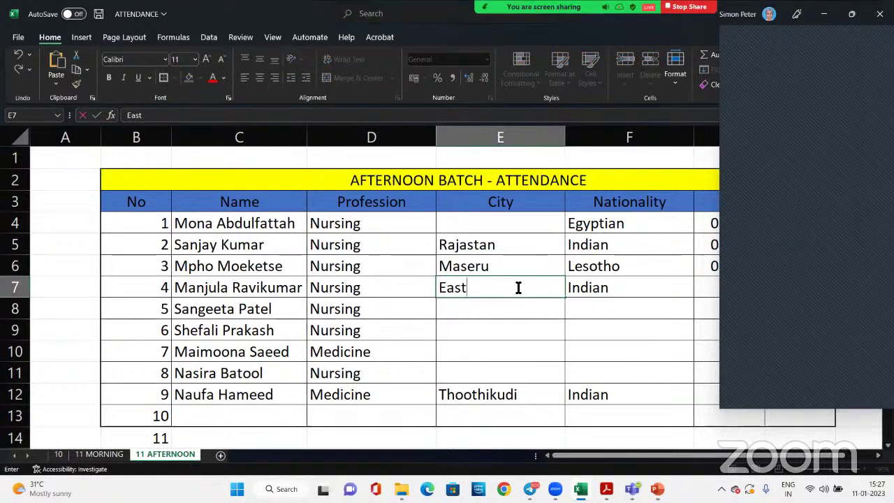
pyautogui.write('bourne,')
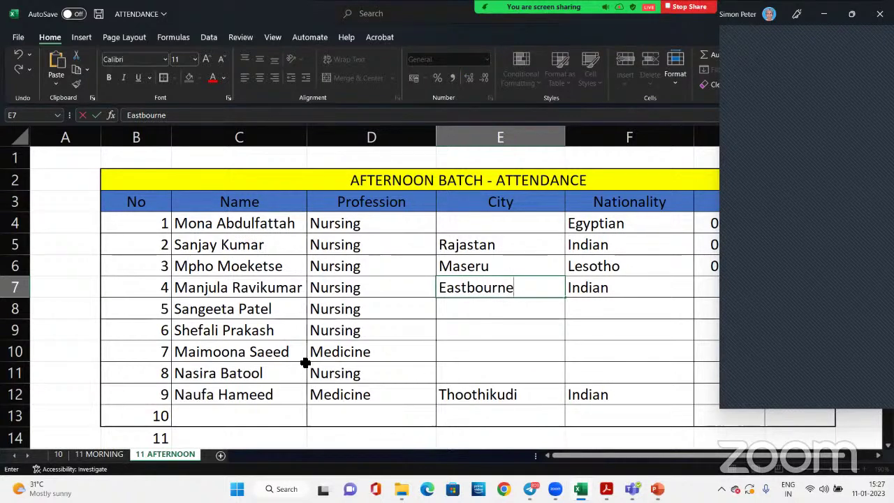
pyautogui.click(298, 327)
pyautogui.click(602, 311)
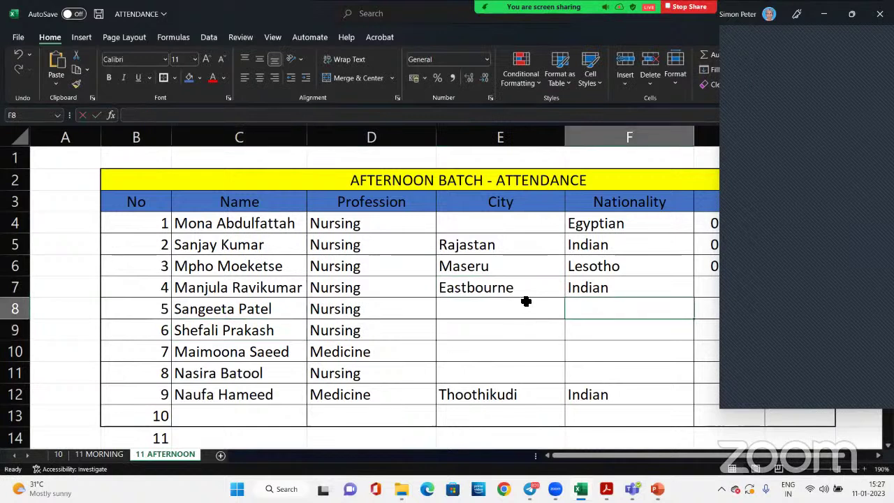
# Enter Ahmedabad as attendee 5's city and Indian nationality for attendees 5 and 6
pyautogui.click(525, 300)
pyautogui.write('Ahme')
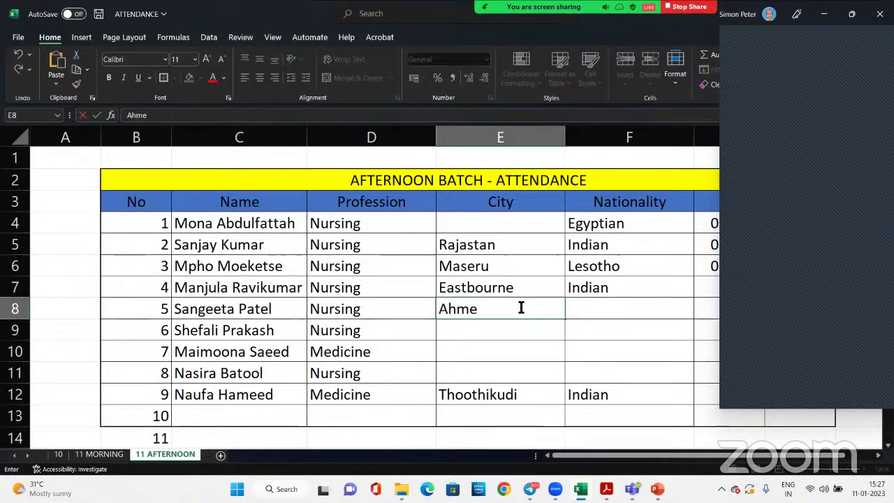
pyautogui.write('dabad')
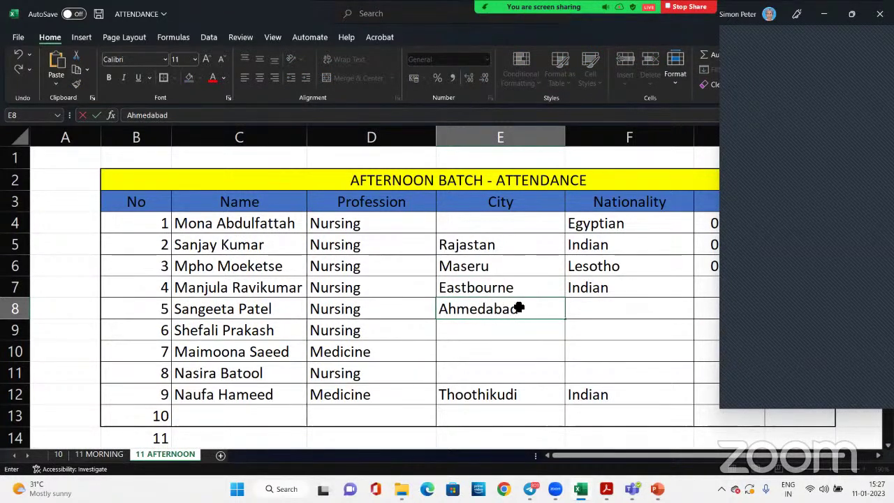
pyautogui.press('Tab')
pyautogui.write('I')
pyautogui.press('Return')
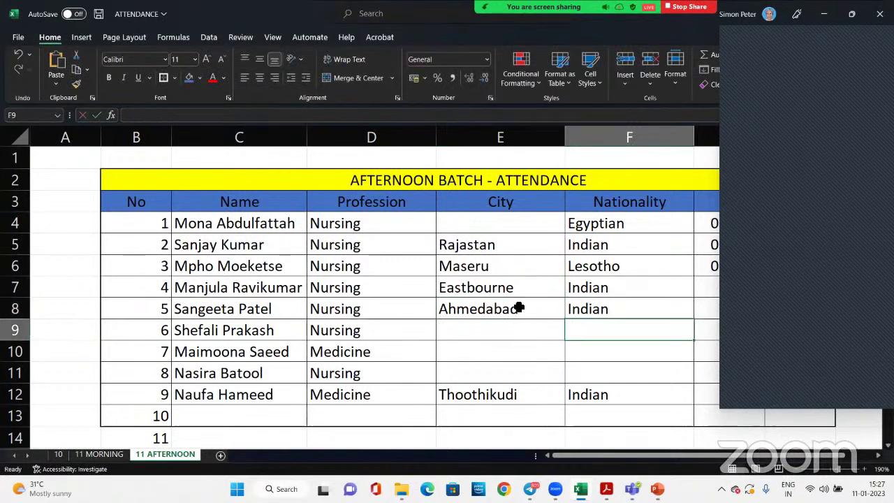
pyautogui.write('Indian')
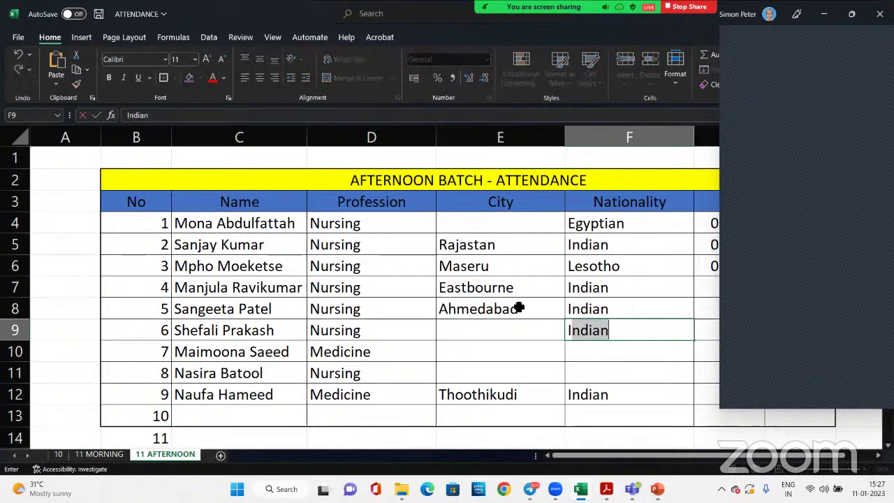
pyautogui.press('Left')
# Enter Moradabad and Rawalpindi as the cities in E9 and E10
pyautogui.write('Morab')
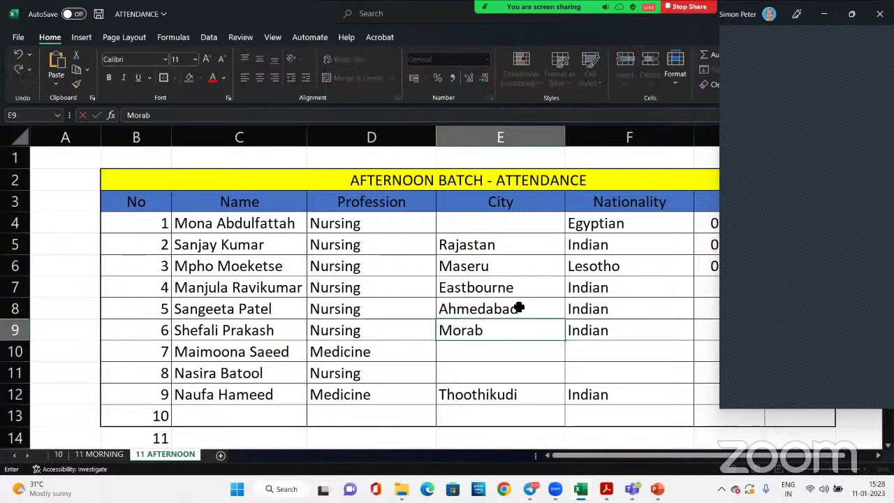
pyautogui.press('BackSpace')
pyautogui.write('dabad')
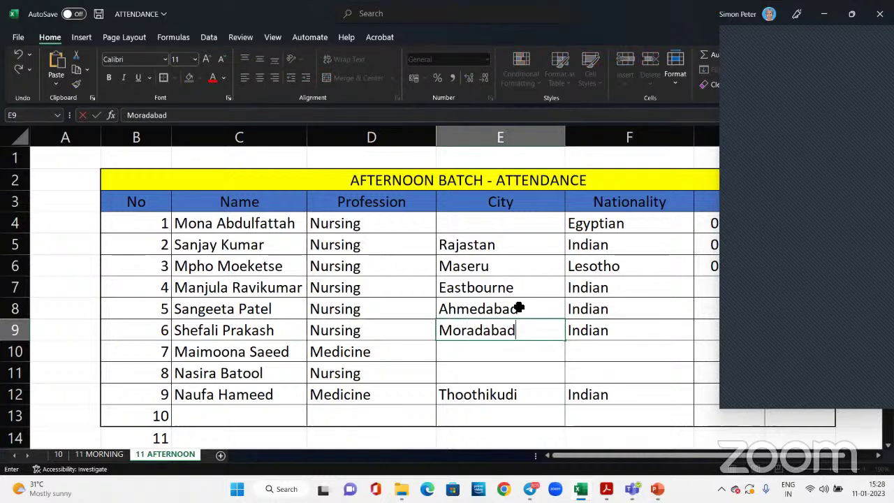
pyautogui.press('Return')
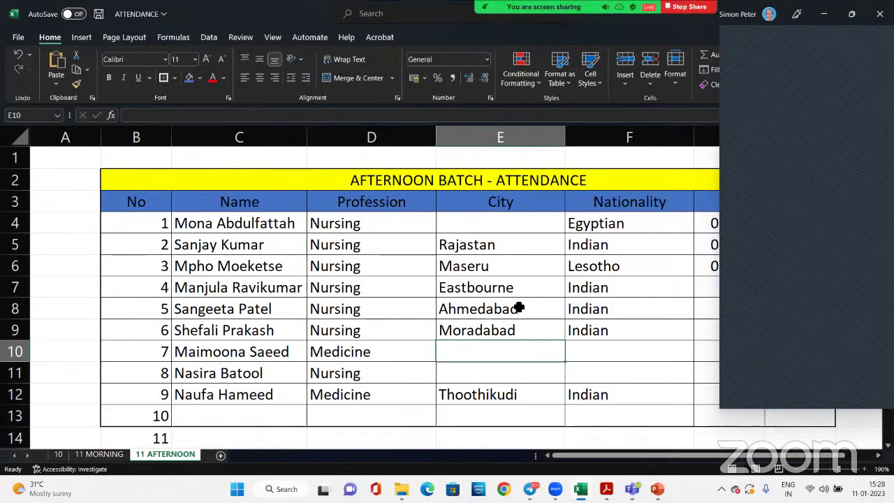
pyautogui.write('Rawal')
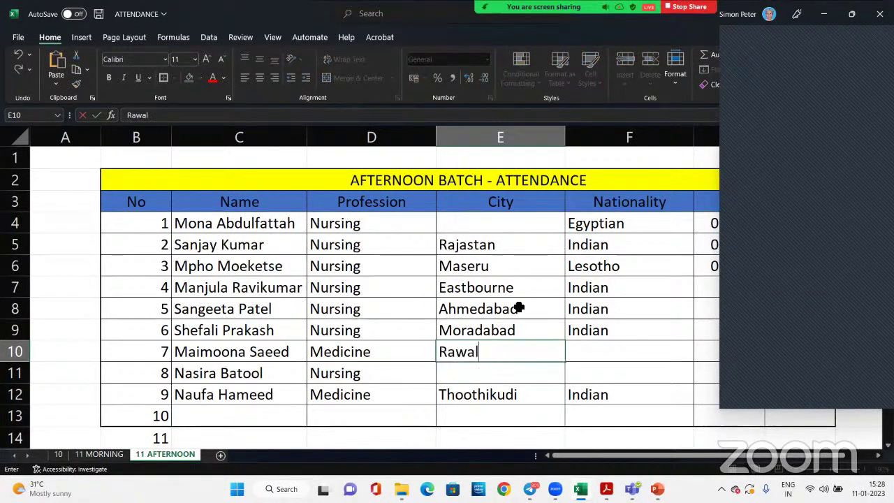
pyautogui.write('pi')
pyautogui.press('BackSpace')
pyautogui.write('pind')
pyautogui.press('BackSpace')
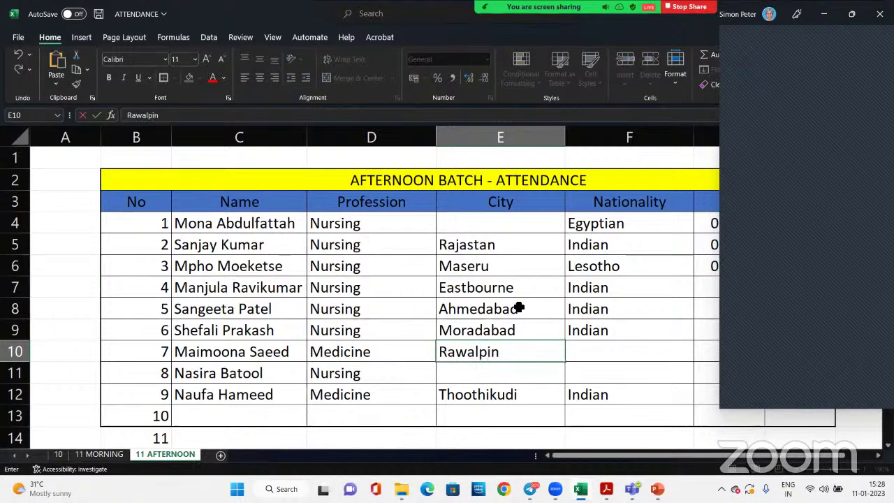
pyautogui.write('i')
pyautogui.press('BackSpace')
pyautogui.press('BackSpace')
pyautogui.write('di')
pyautogui.press('Tab')
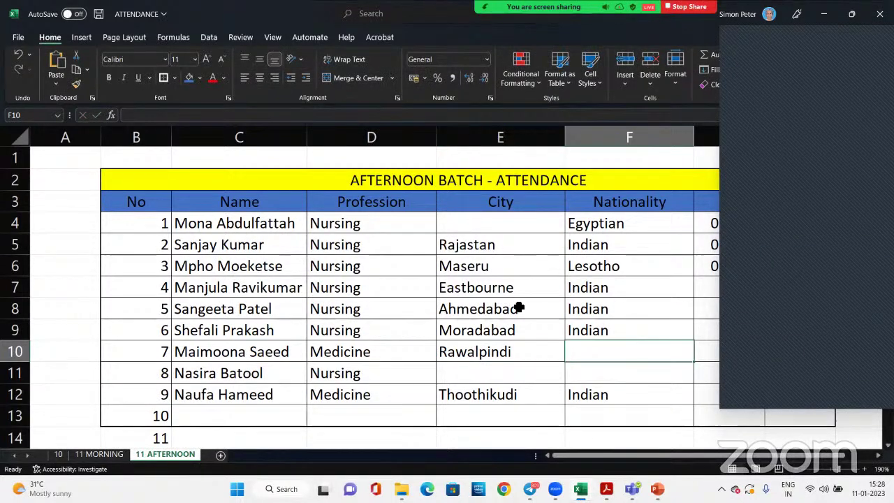
# Set Pakistan as the nationality for rows 10 and 11
pyautogui.write('Pakistan')
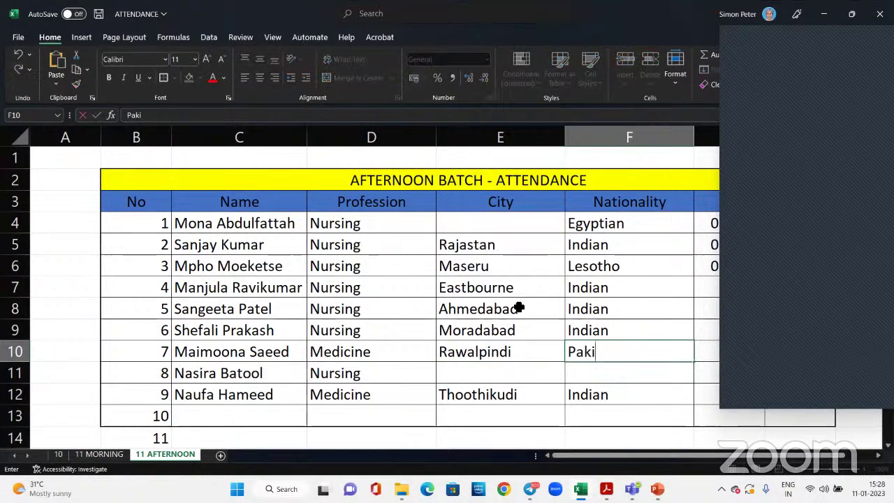
pyautogui.click(493, 379)
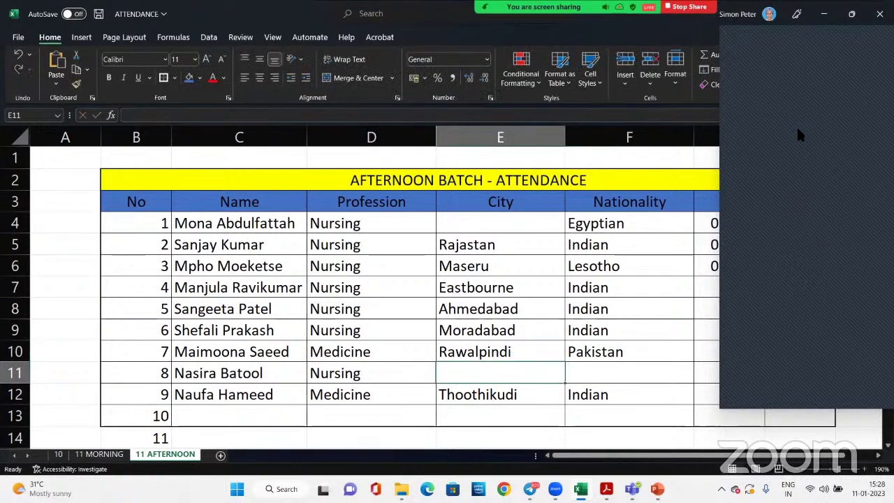
pyautogui.click(615, 377)
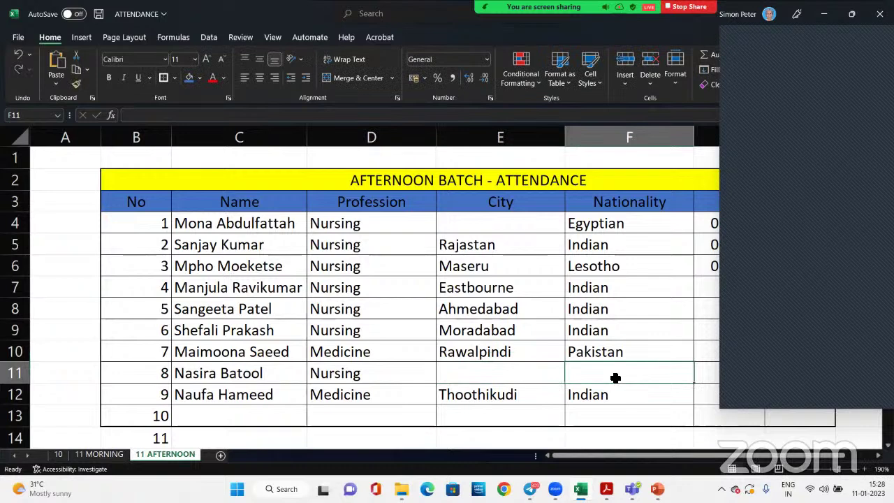
pyautogui.write('Paki')
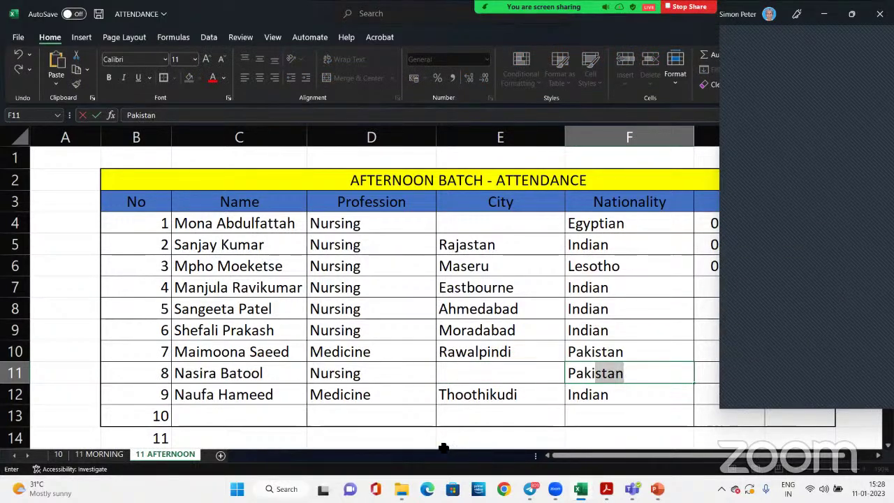
# Enter the tenth attendee's full name in C13 and Indian as the nationality
pyautogui.scroll(-1, 339, 394)
pyautogui.click(266, 355)
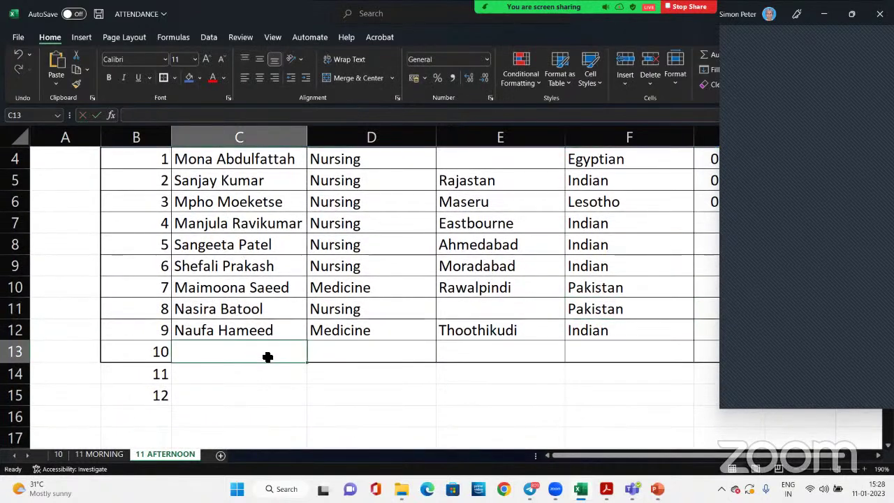
pyautogui.write('R')
pyautogui.press('BackSpace')
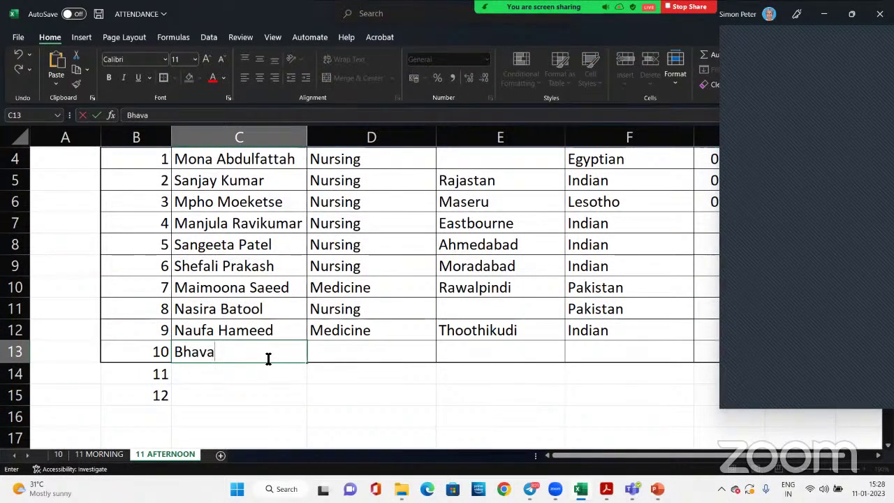
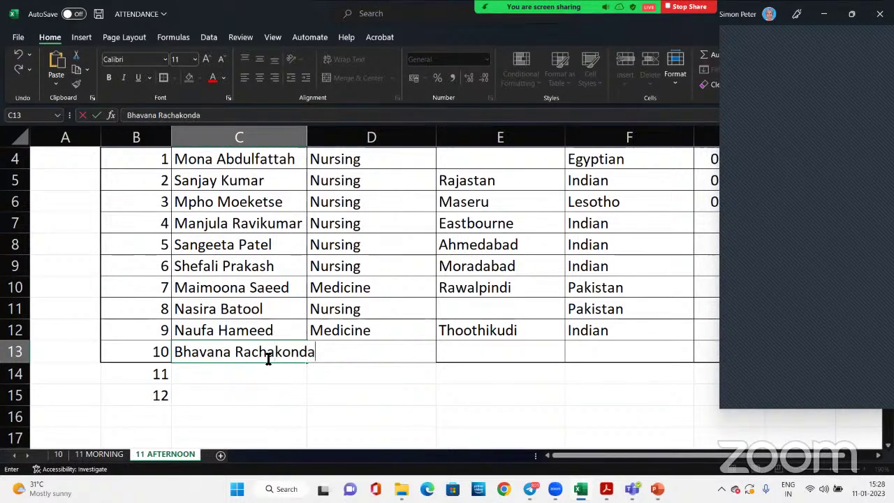
pyautogui.press('Tab')
pyautogui.press('Tab')
pyautogui.press('Tab')
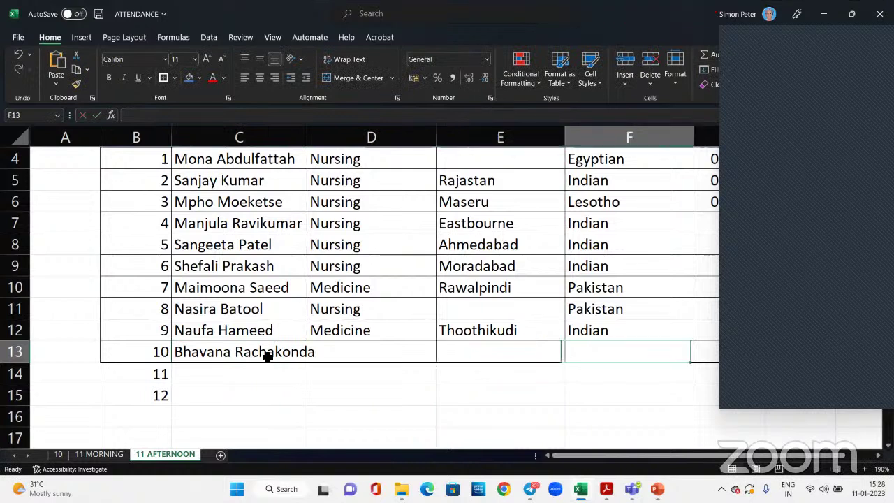
pyautogui.write('N')
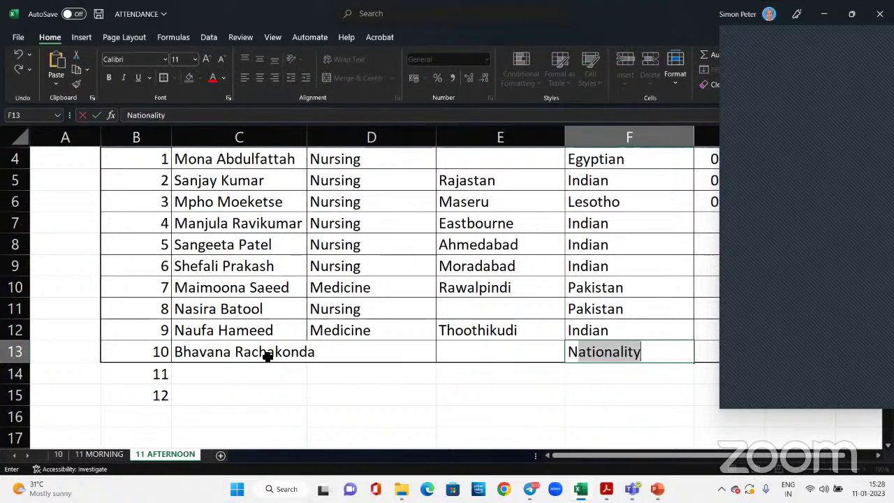
pyautogui.press('BackSpace')
pyautogui.press('BackSpace')
pyautogui.write('i')
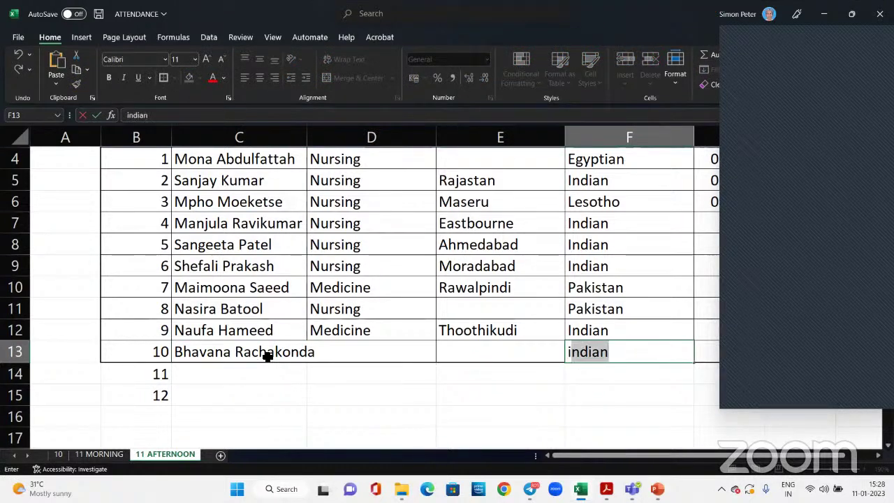
pyautogui.press('Left')
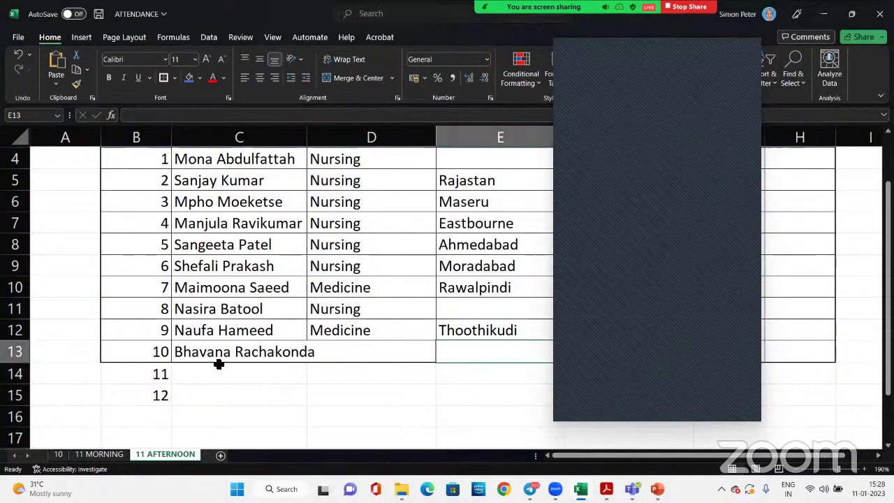
# Add student 11's name in C14 with city Multan and nationality Pakistan
pyautogui.click(221, 373)
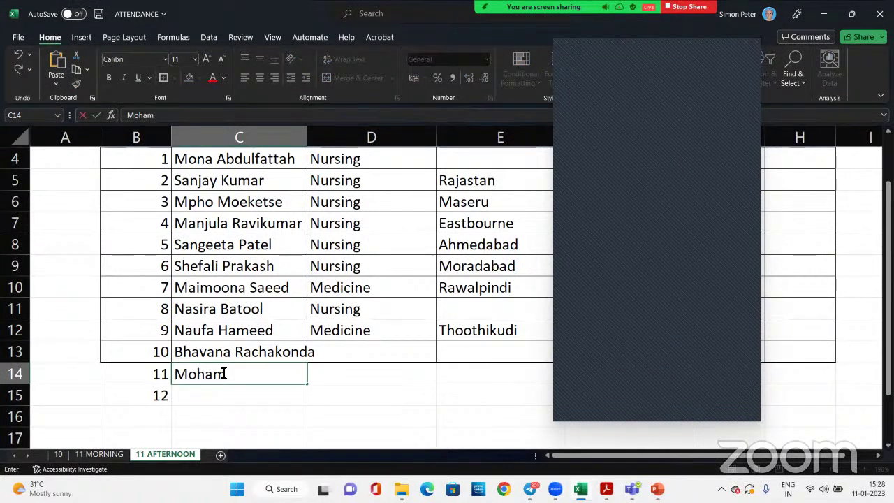
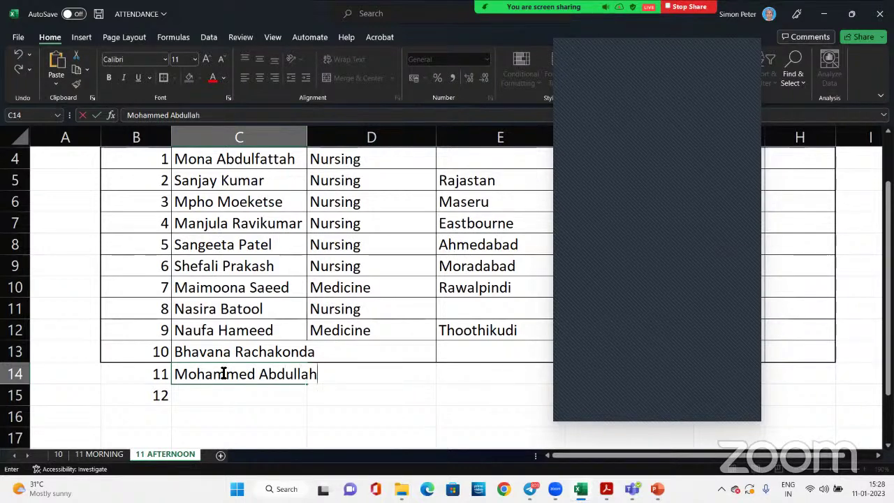
pyautogui.press('Tab')
pyautogui.press('Tab')
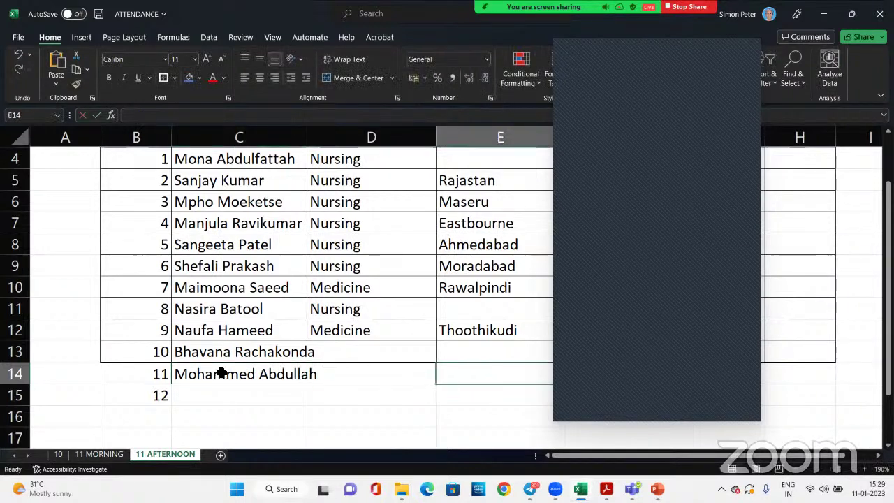
pyautogui.write('Multan')
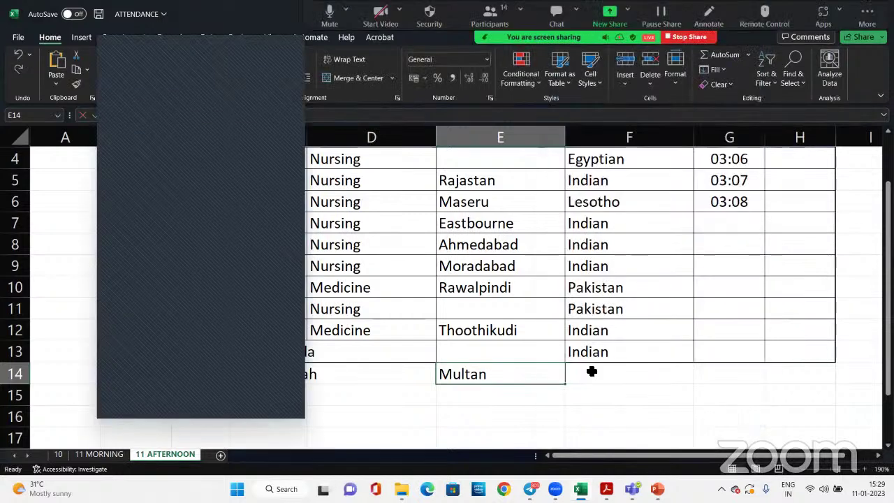
pyautogui.click(590, 373)
pyautogui.write('Pakistan')
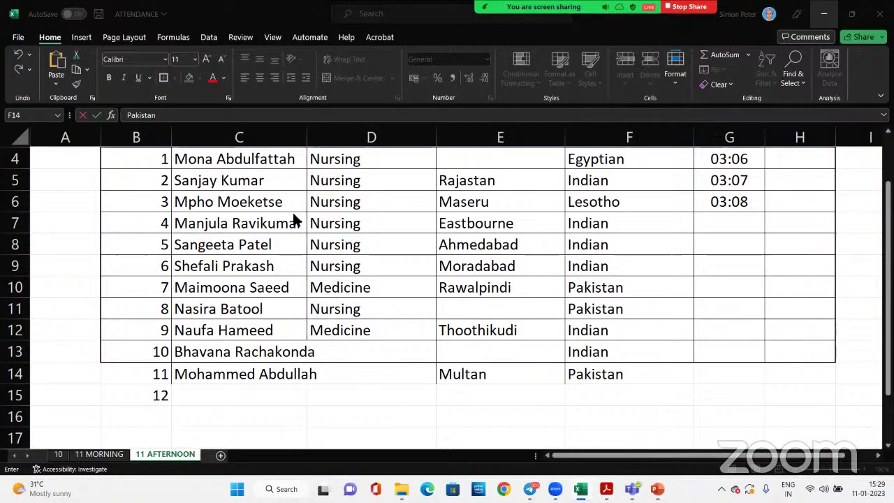
pyautogui.moveTo(606, 489)
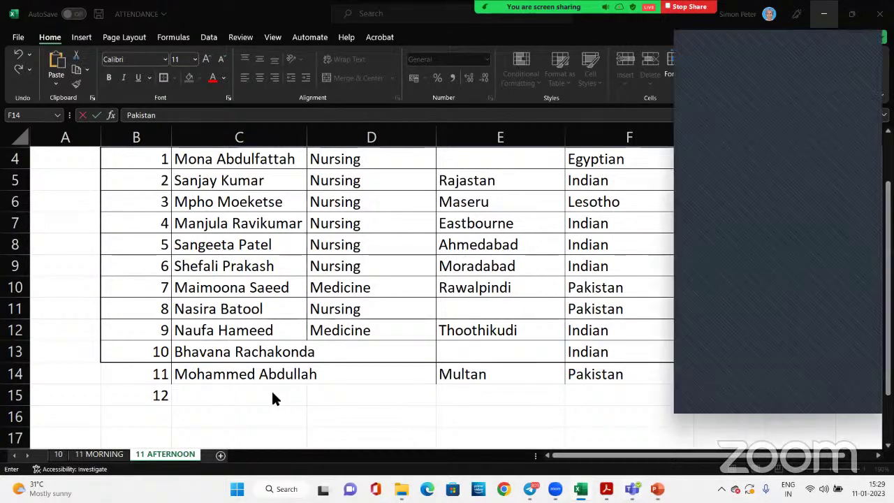
pyautogui.press('Escape')
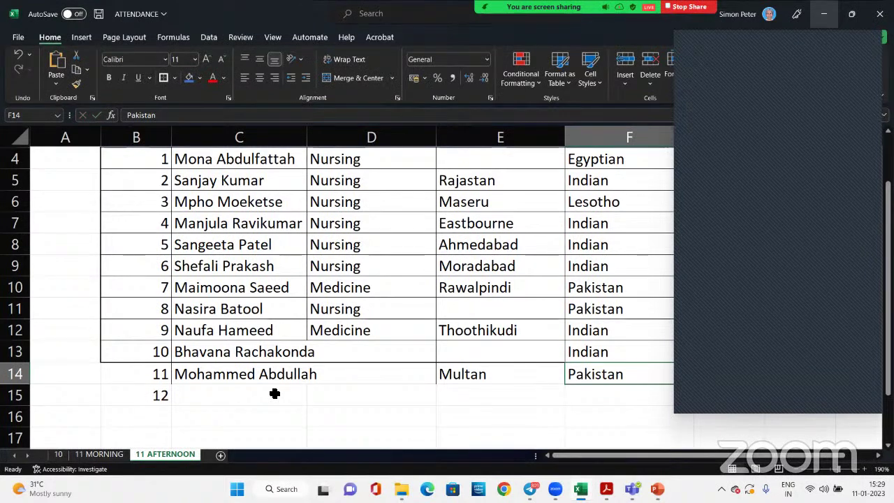
pyautogui.write('Be')
pyautogui.press('BackSpace')
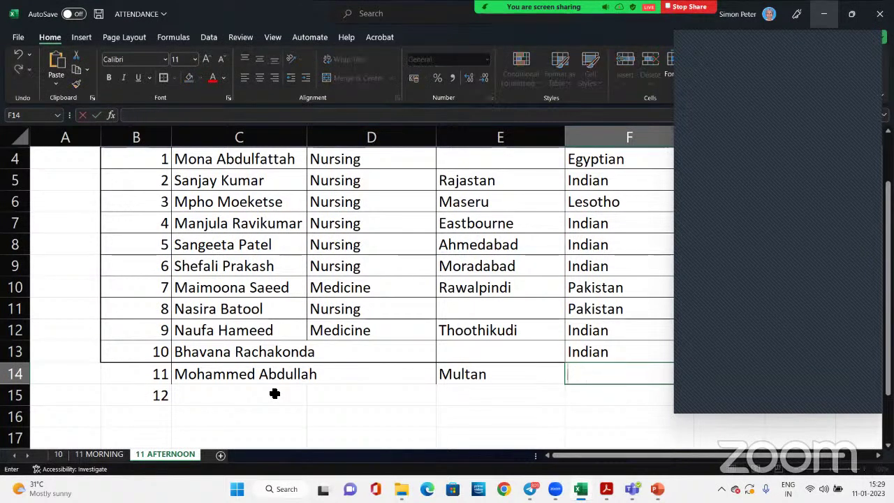
pyautogui.write('Pakistan')
# Enter student 12's name in C15 and serial number 13 in B16
pyautogui.click(232, 395)
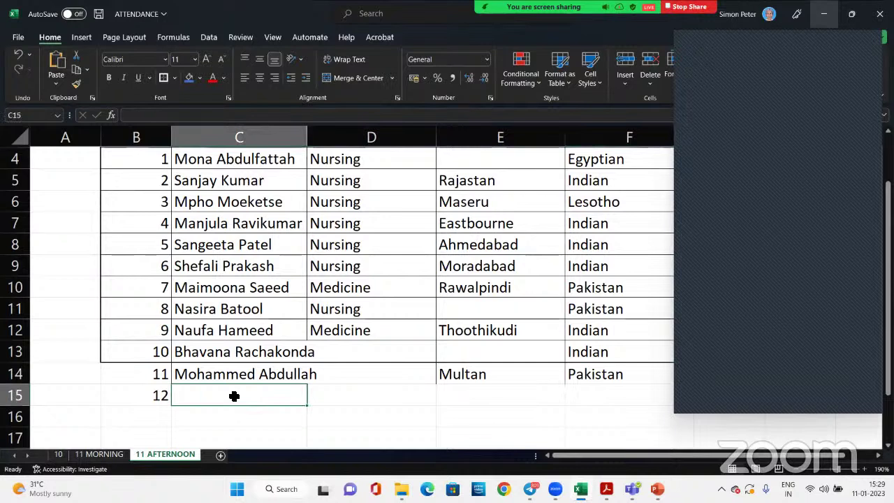
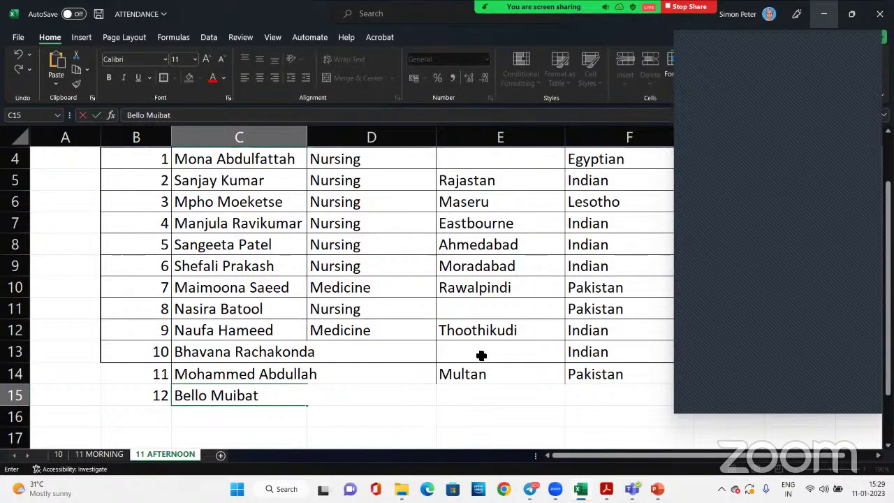
pyautogui.click(159, 413)
pyautogui.write('13')
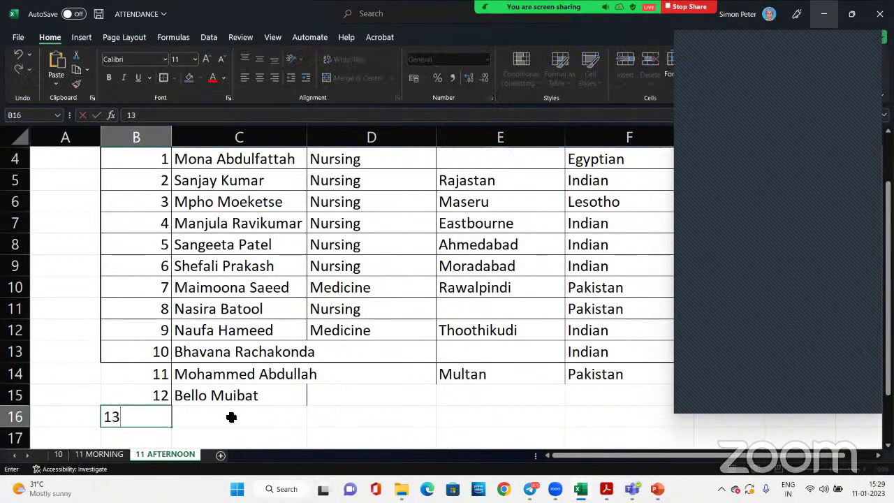
pyautogui.click(234, 416)
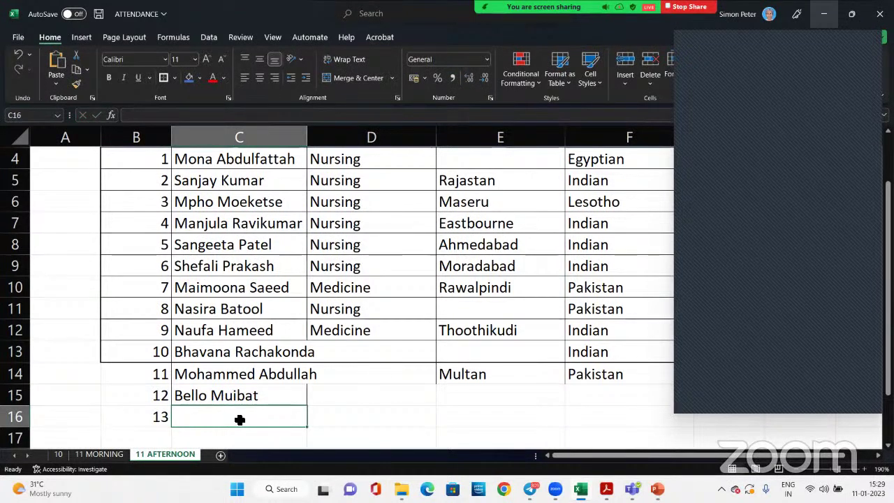
pyautogui.click(499, 305)
# Fill Multan for student 8's city, Nursing for student 10 and Hyderabad as city
pyautogui.write('Multan')
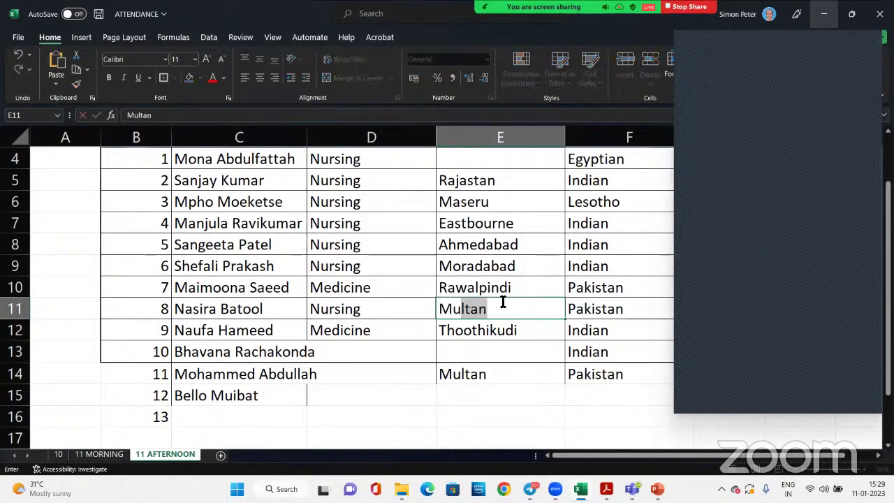
pyautogui.click(309, 372)
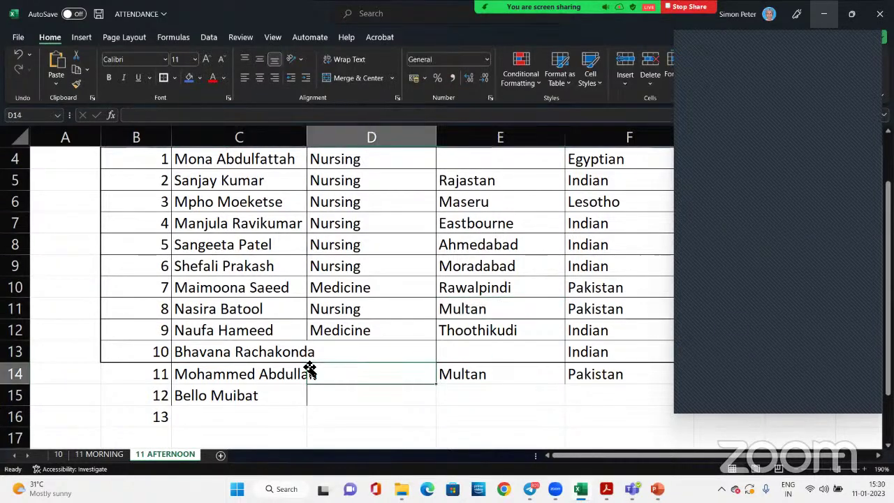
pyautogui.click(369, 350)
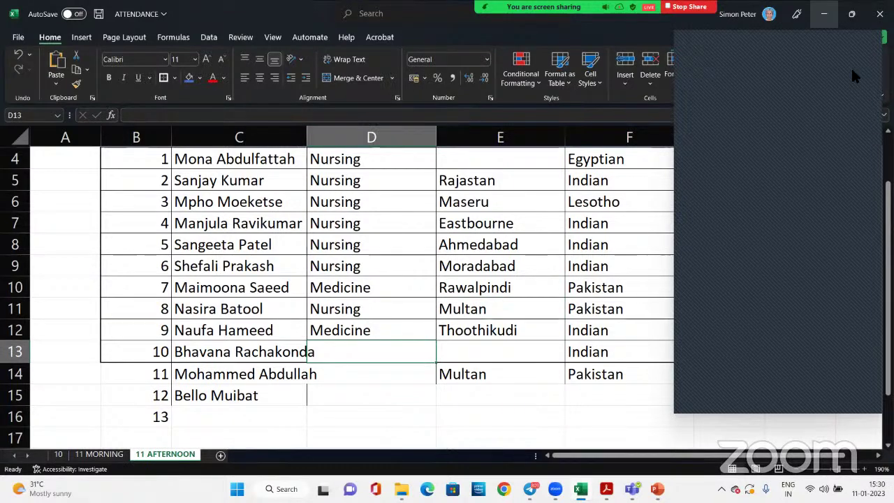
pyautogui.write('n')
pyautogui.click(498, 349)
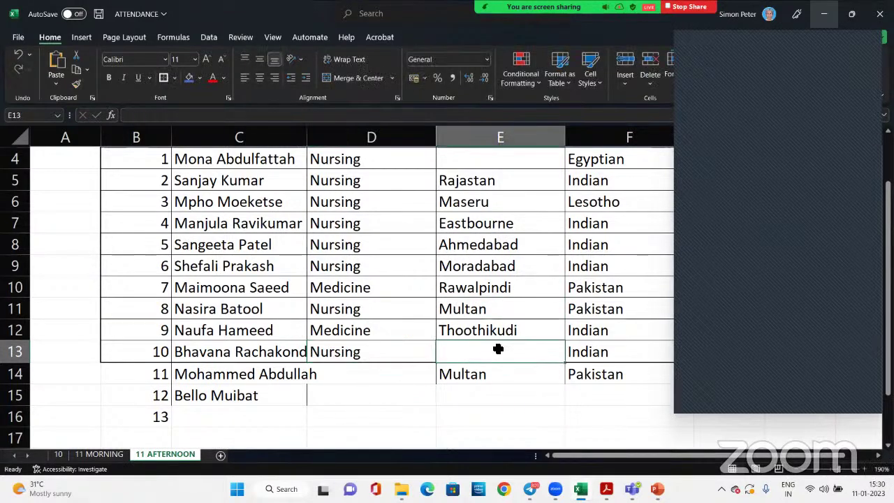
pyautogui.write('Hyder')
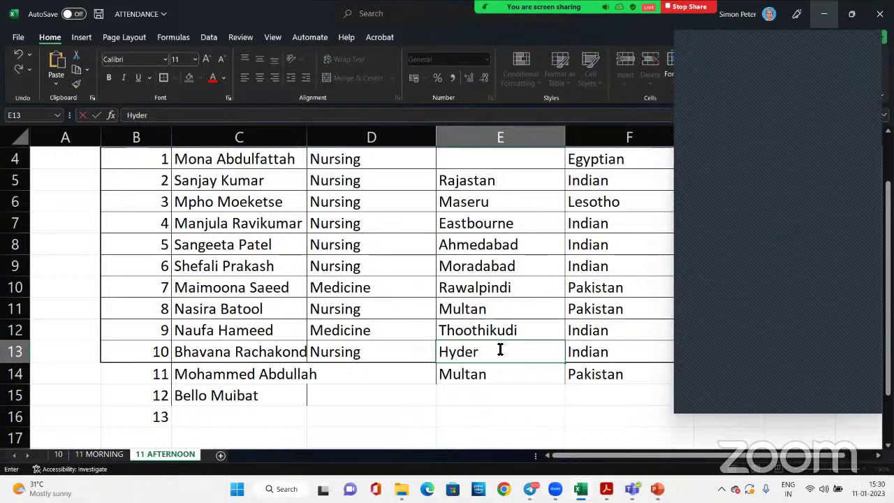
pyautogui.write('abad')
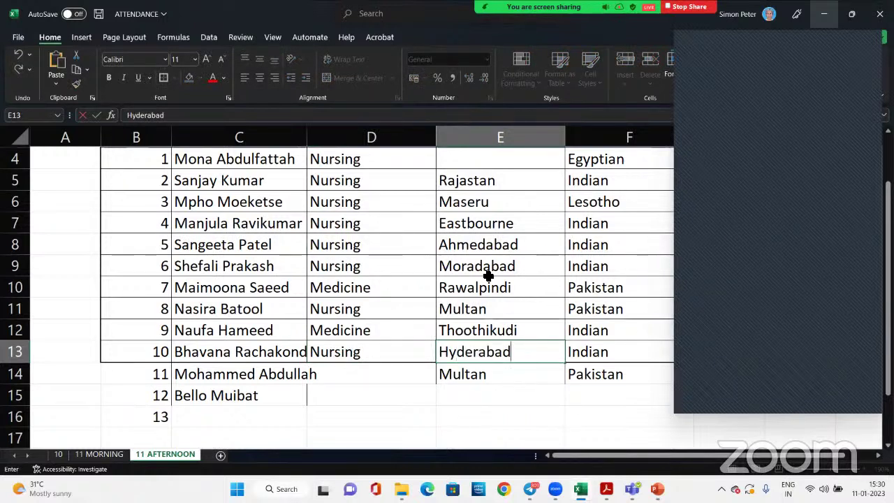
pyautogui.click(489, 274)
# Enter Nursing as the course in D14 and D15 for students 11 and 12
pyautogui.click(373, 377)
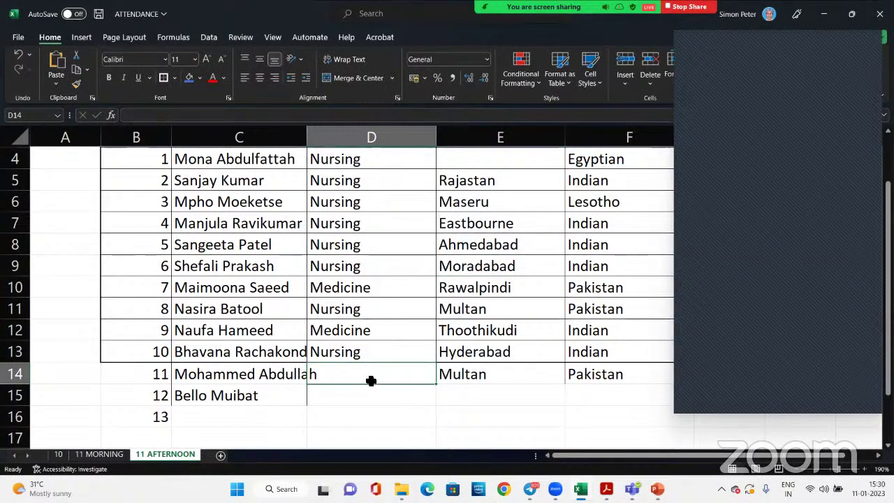
pyautogui.write('n')
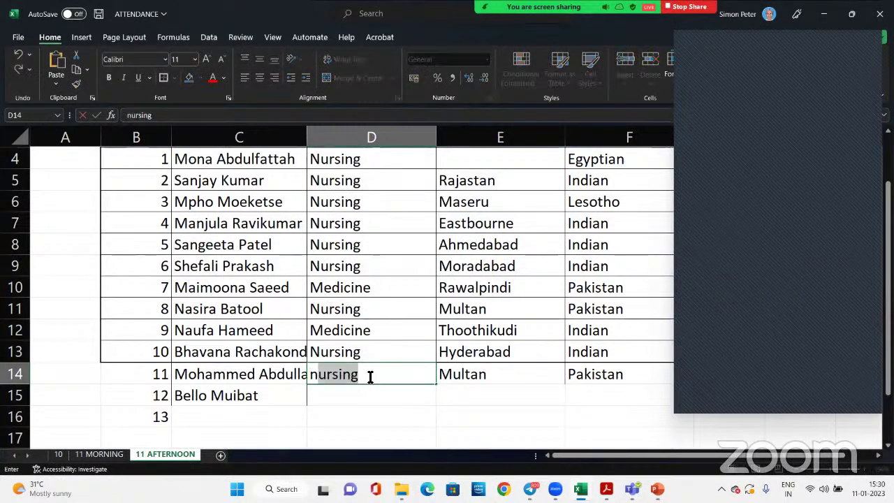
pyautogui.click(464, 306)
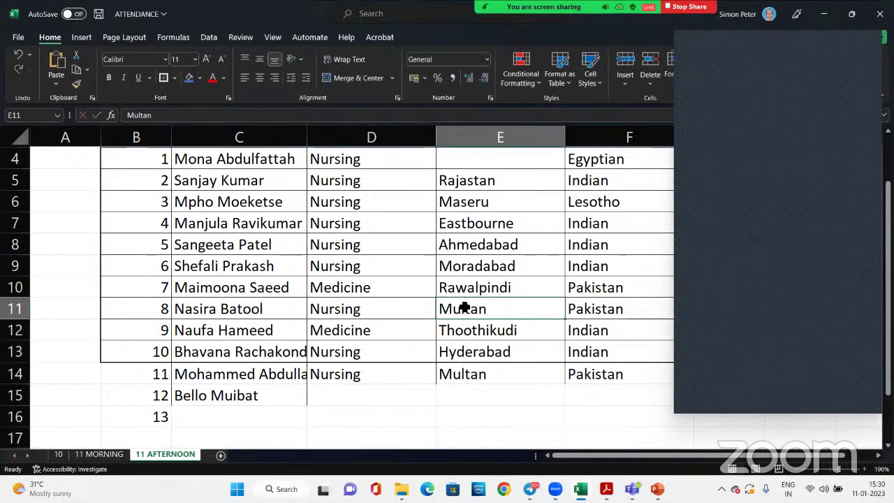
pyautogui.click(335, 395)
pyautogui.write('nu')
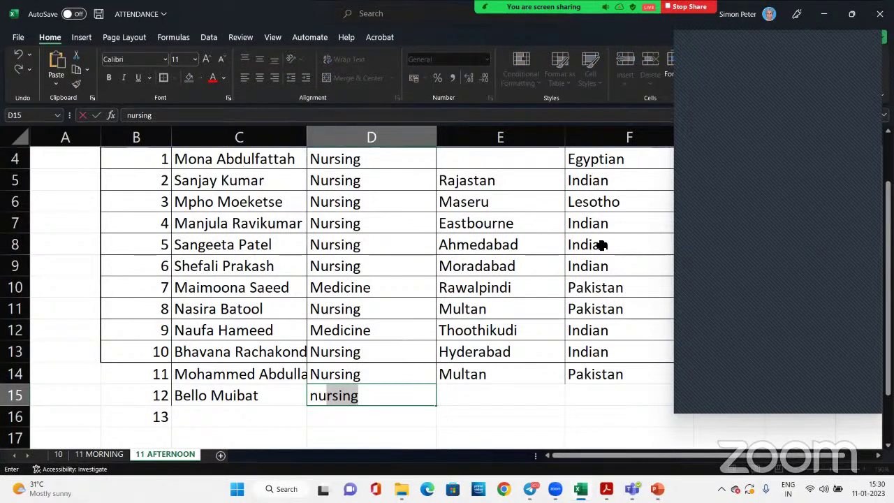
pyautogui.click(509, 399)
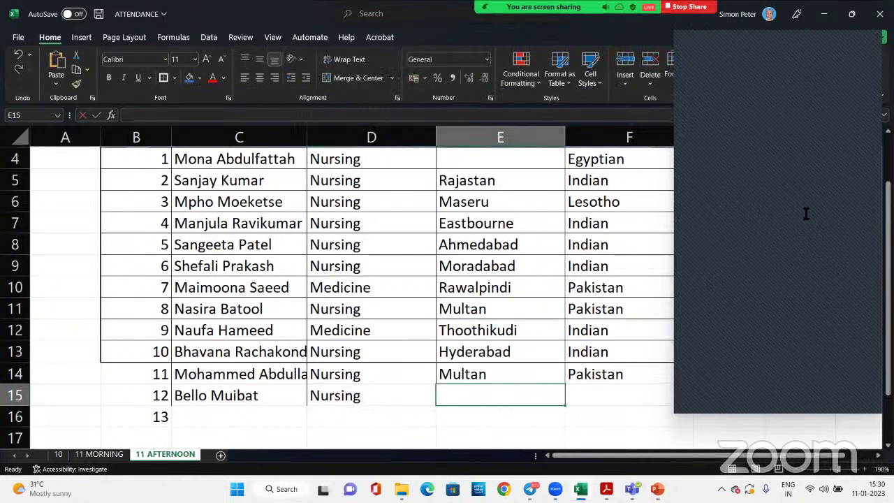
# Enter Nigerian as student 12's nationality in F15
pyautogui.click(590, 394)
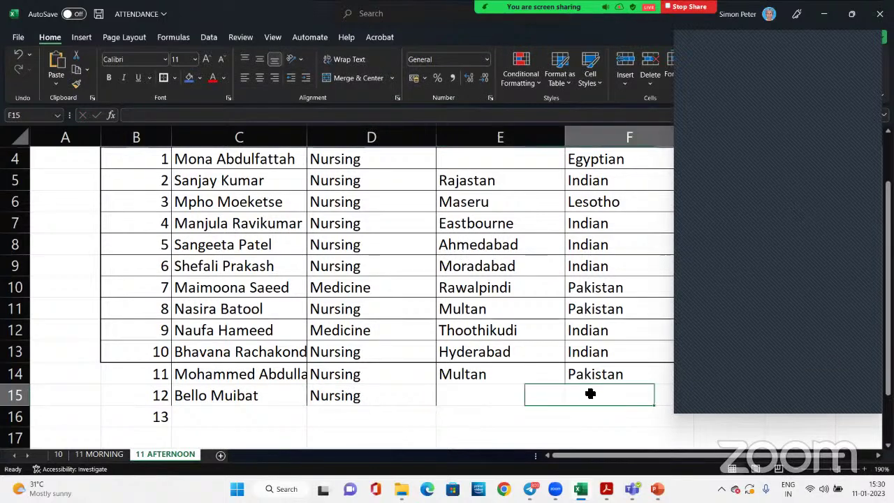
pyautogui.write('Na')
pyautogui.press('BackSpace')
pyautogui.press('BackSpace')
pyautogui.write('ig')
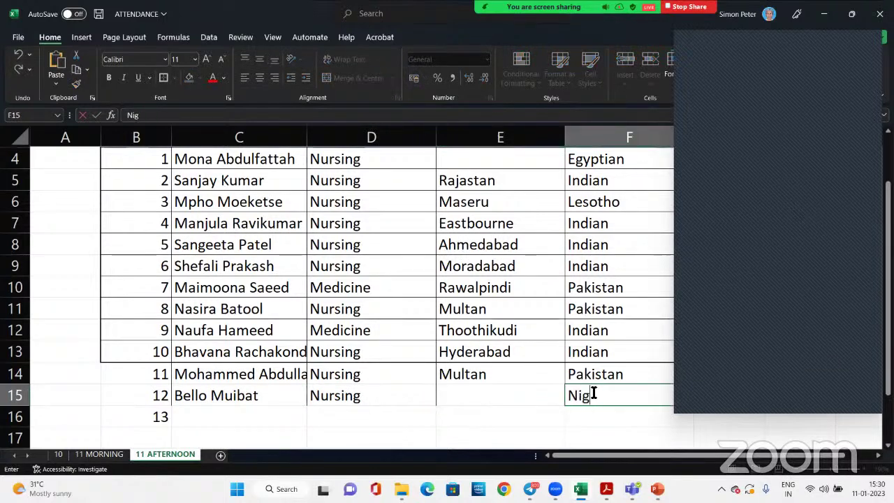
pyautogui.write('erian')
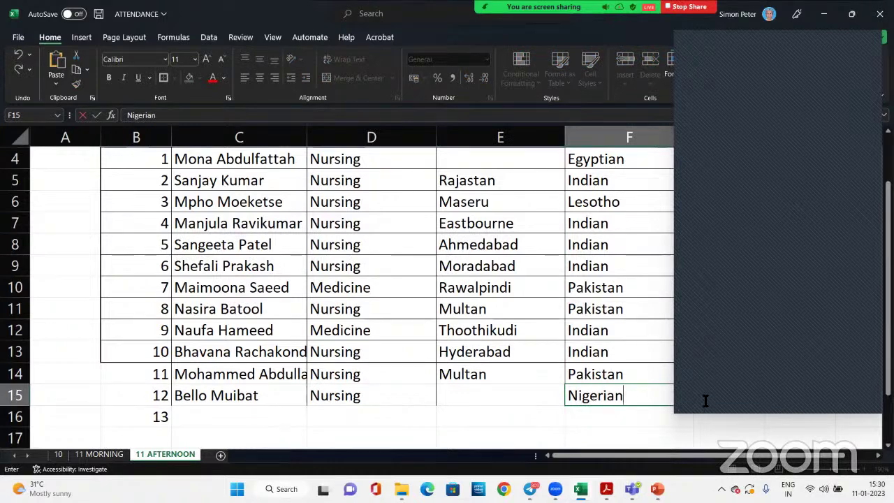
# Add student 13's full name in C16 and start Nursing as the course in D16
pyautogui.click(225, 423)
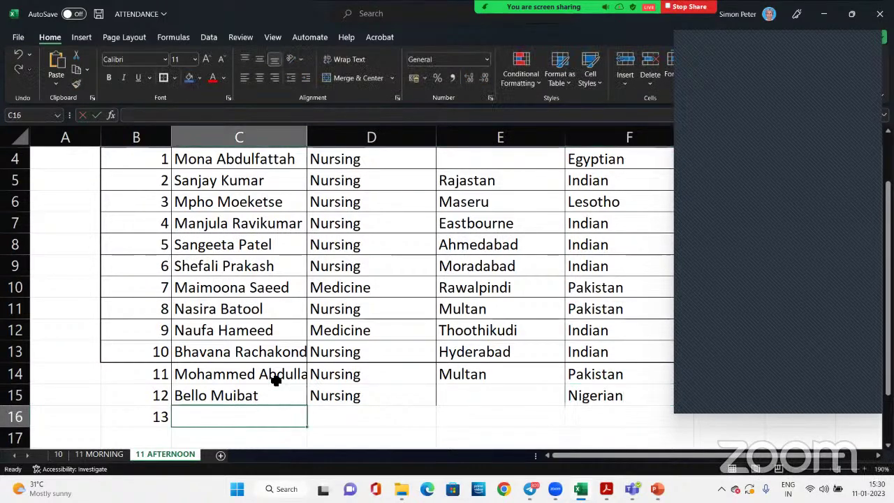
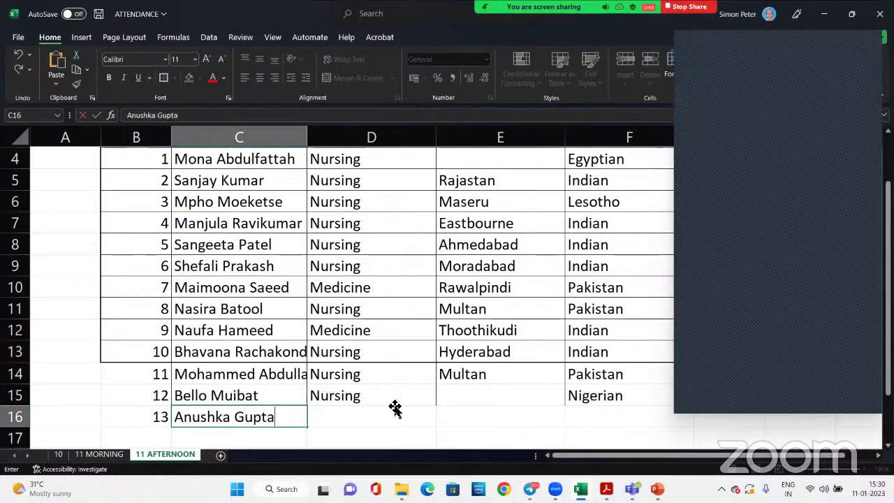
pyautogui.click(387, 415)
pyautogui.write('Nursing')
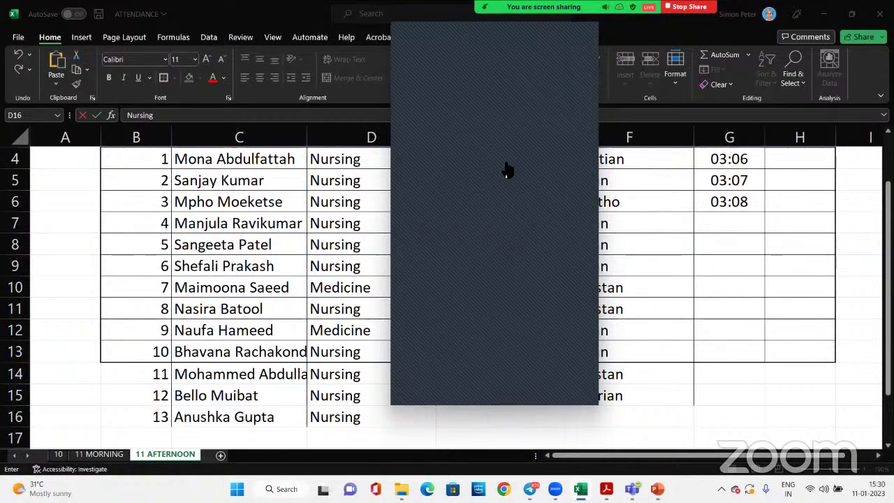
# Enter IN times 03:22, 03:23, 03:23 and 03:26 in G7–G10
pyautogui.click(733, 223)
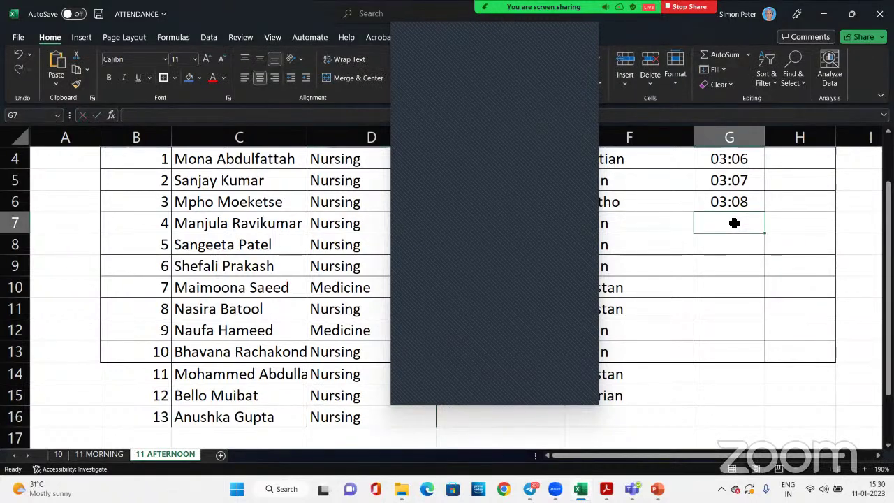
pyautogui.write('03:22')
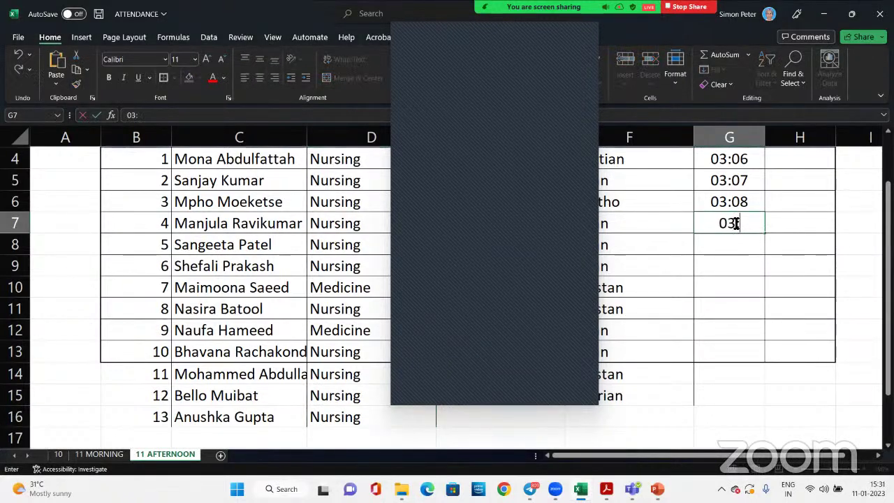
pyautogui.click(733, 243)
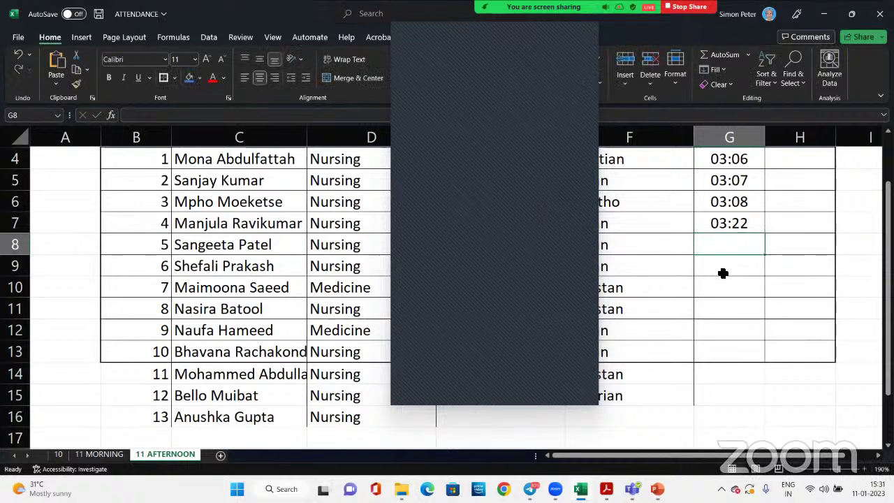
pyautogui.write('03:23')
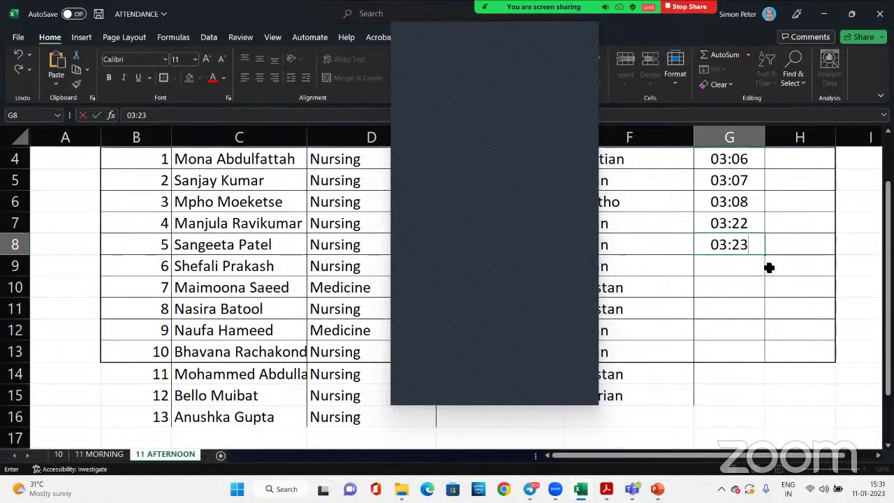
pyautogui.click(729, 272)
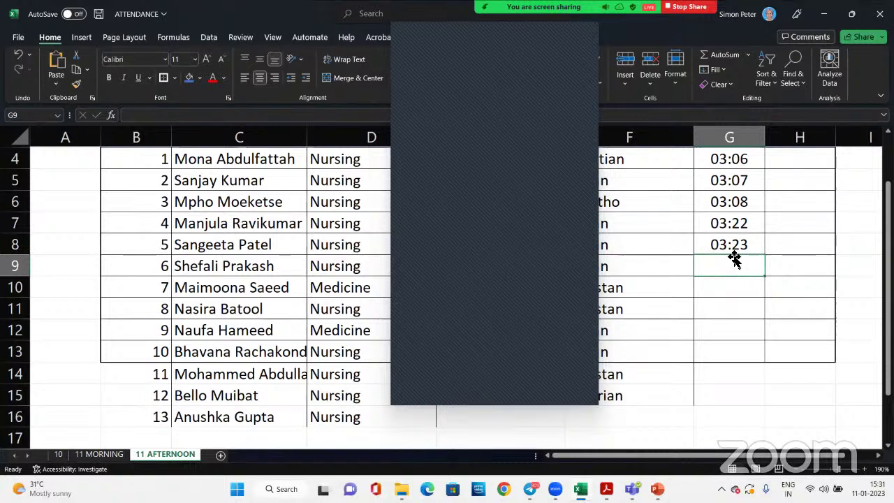
pyautogui.write('03:')
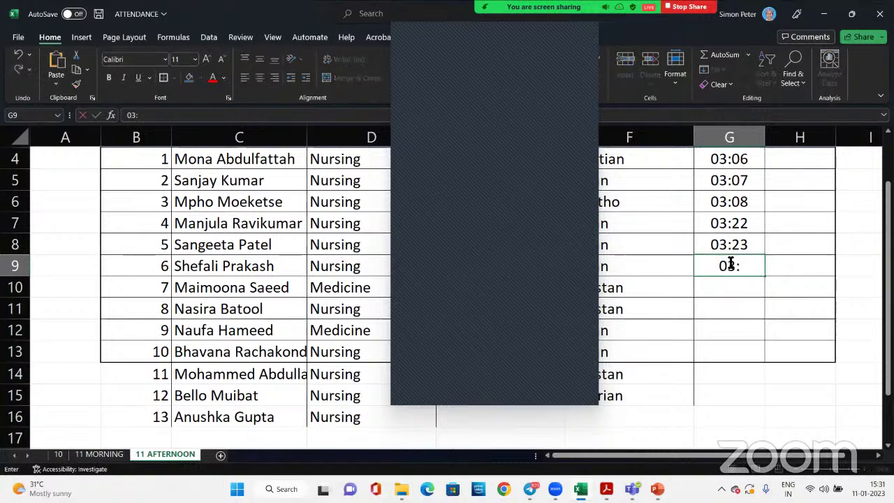
pyautogui.write('23')
pyautogui.click(744, 290)
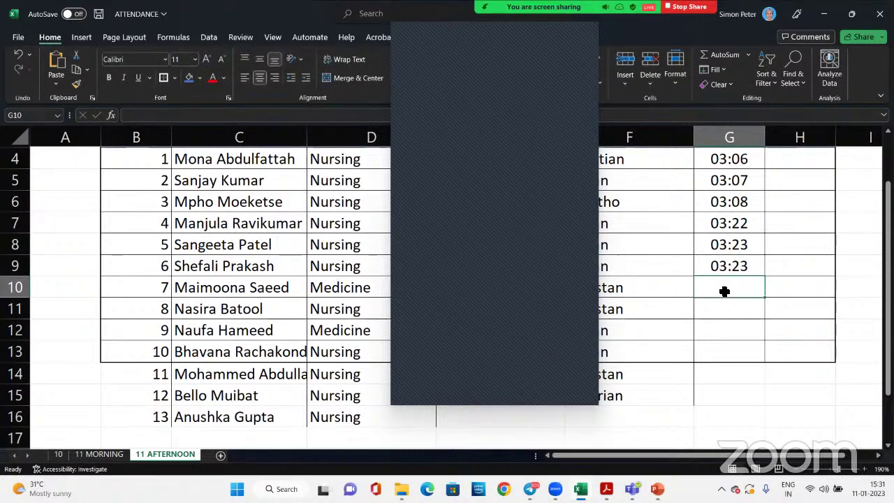
pyautogui.write('03')
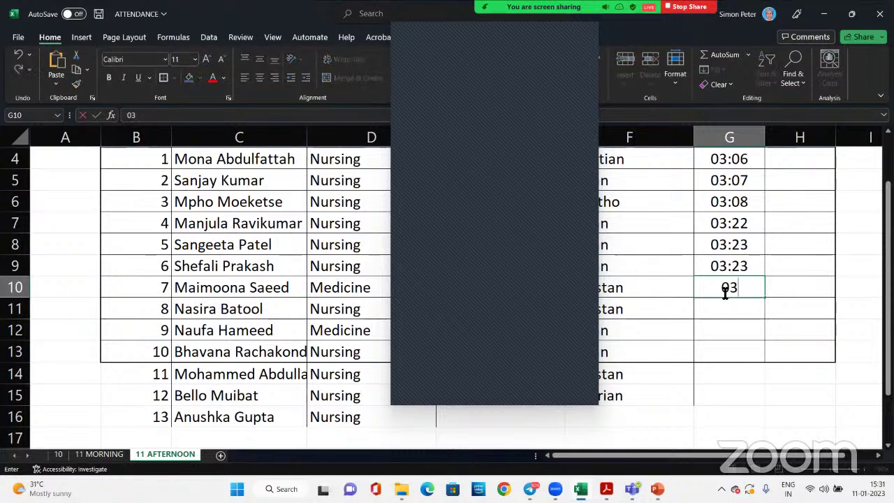
pyautogui.write(':23')
pyautogui.press('BackSpace')
pyautogui.write('6')
pyautogui.click(736, 305)
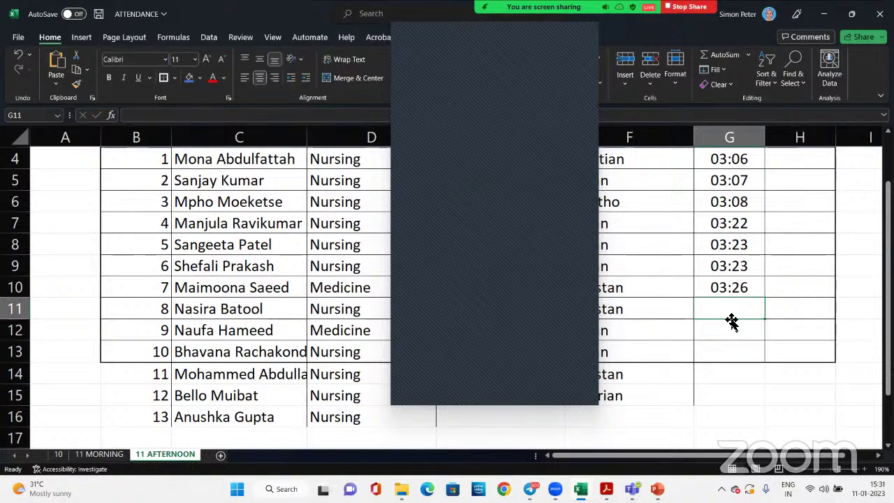
# Enter IN times 03:26, 03:27 and 03:28 in G11–G13
pyautogui.write('03')
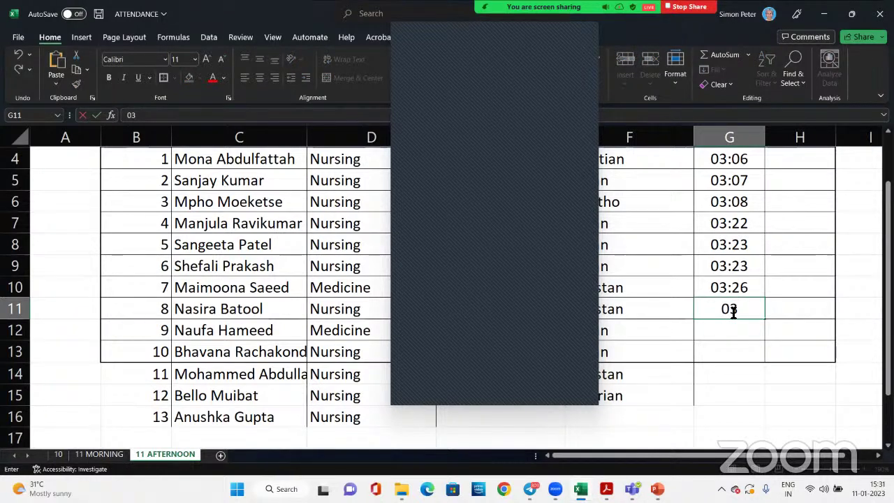
pyautogui.write(':26')
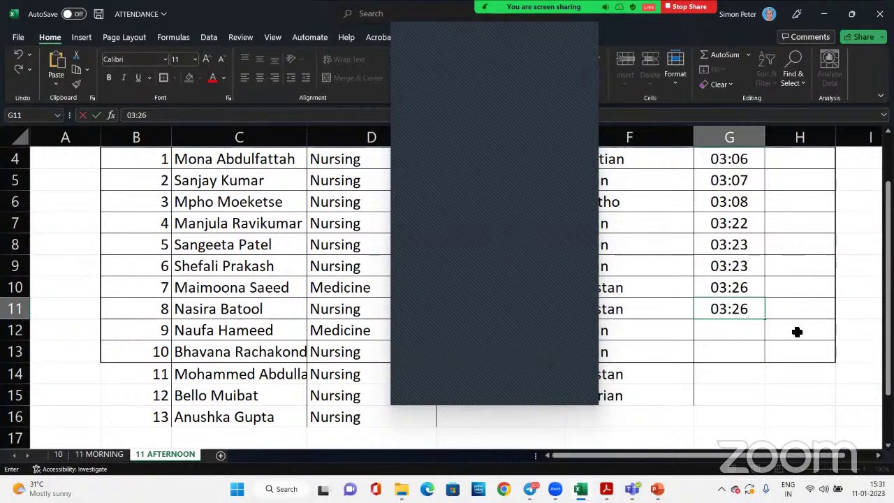
pyautogui.click(735, 337)
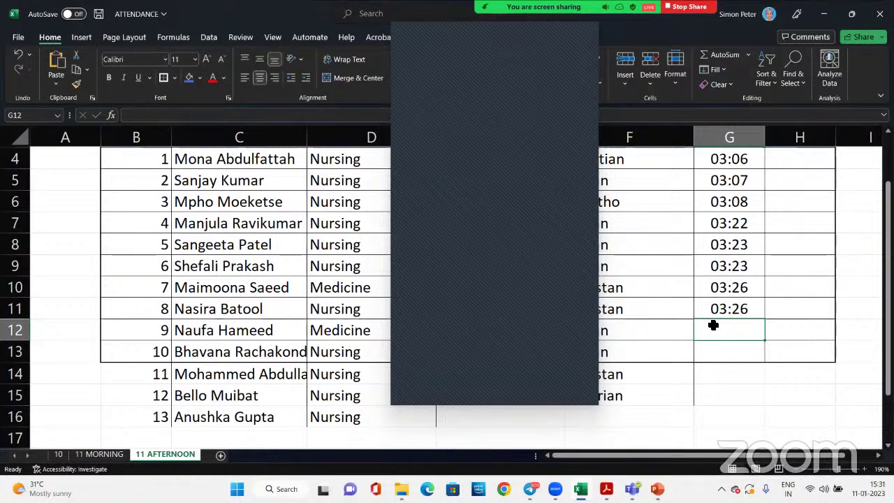
pyautogui.write('03:')
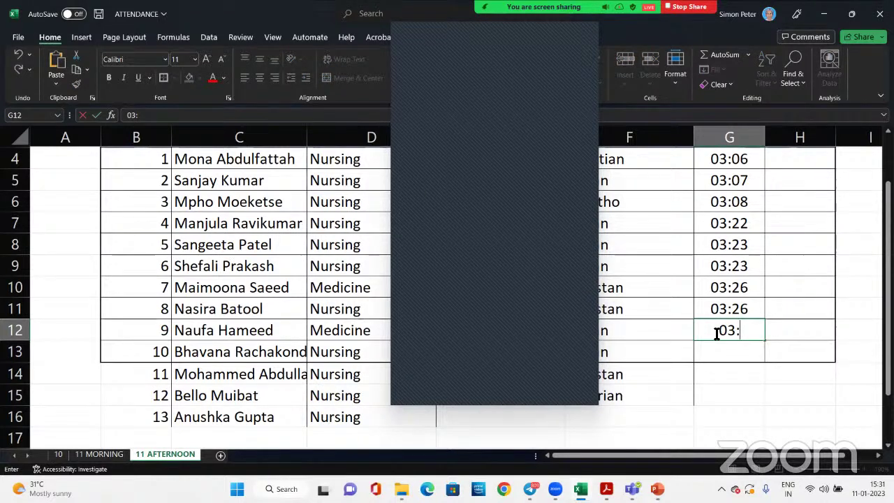
pyautogui.write('27')
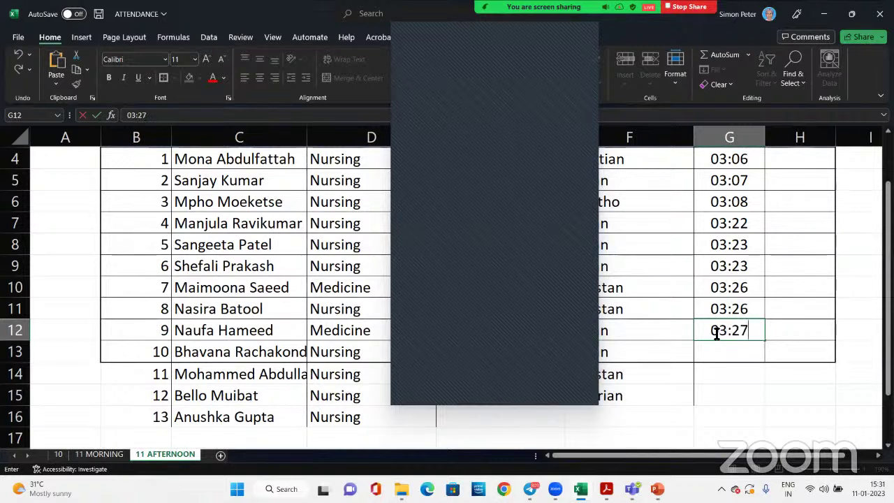
pyautogui.click(742, 349)
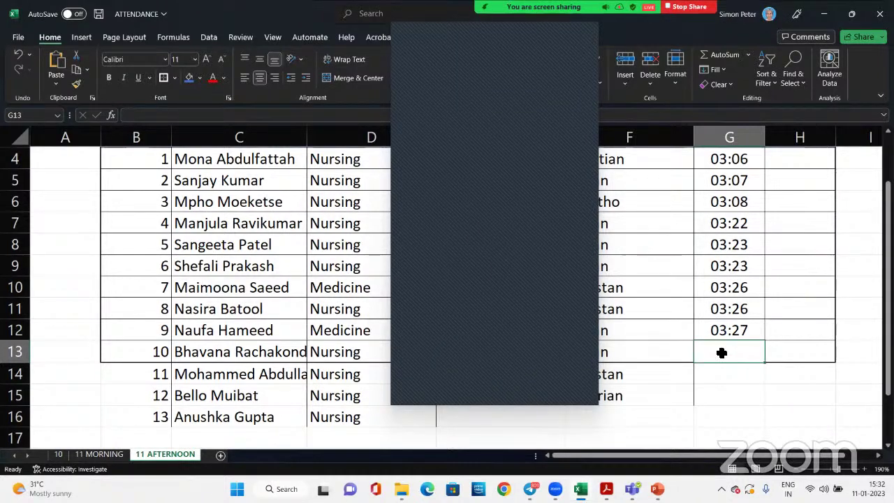
pyautogui.write('03')
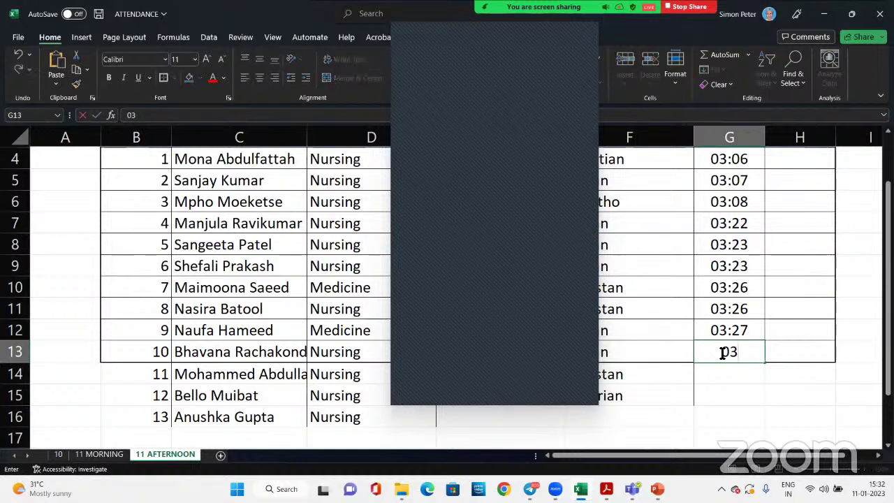
pyautogui.write(':')
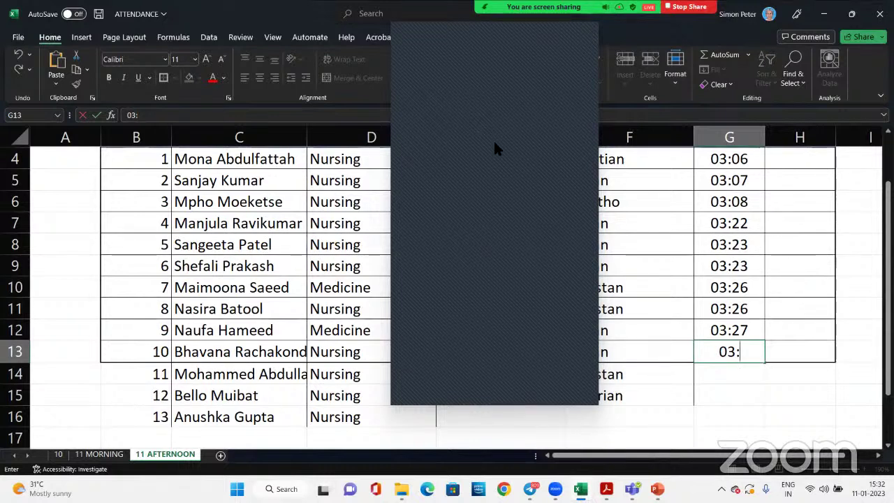
pyautogui.write('28')
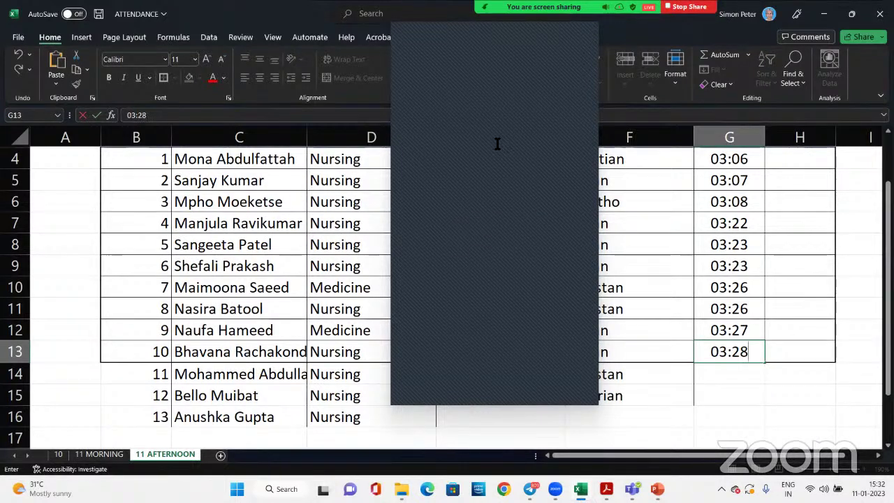
pyautogui.click(708, 379)
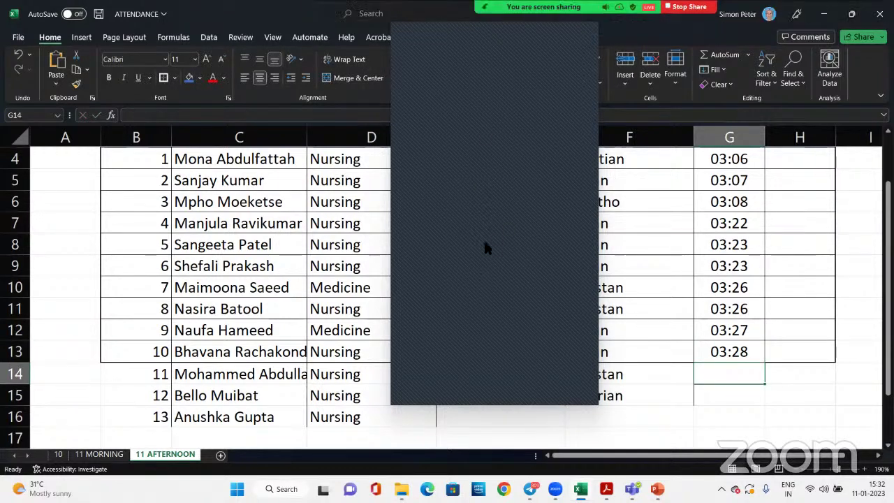
pyautogui.click(491, 417)
# Enter Bangalore and Indian for row 16, and Ado Ekiti as row 15's city
pyautogui.write('bANGALORE')
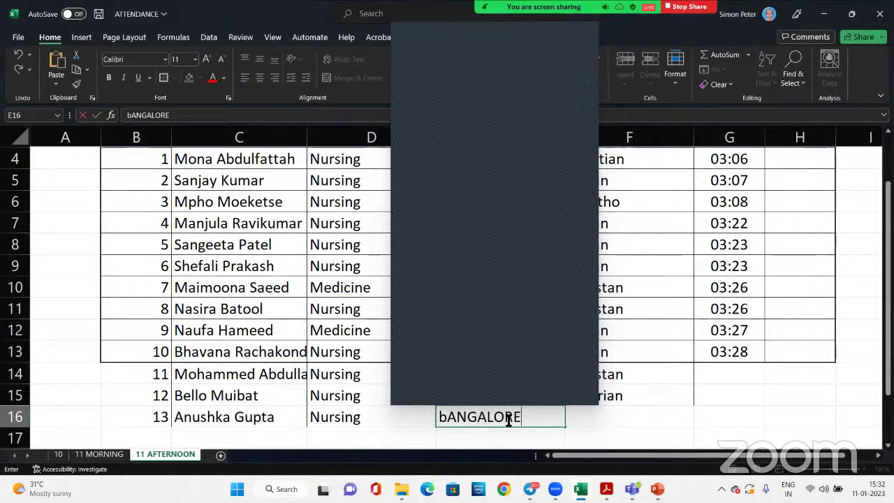
pyautogui.press('Tab')
pyautogui.write('I')
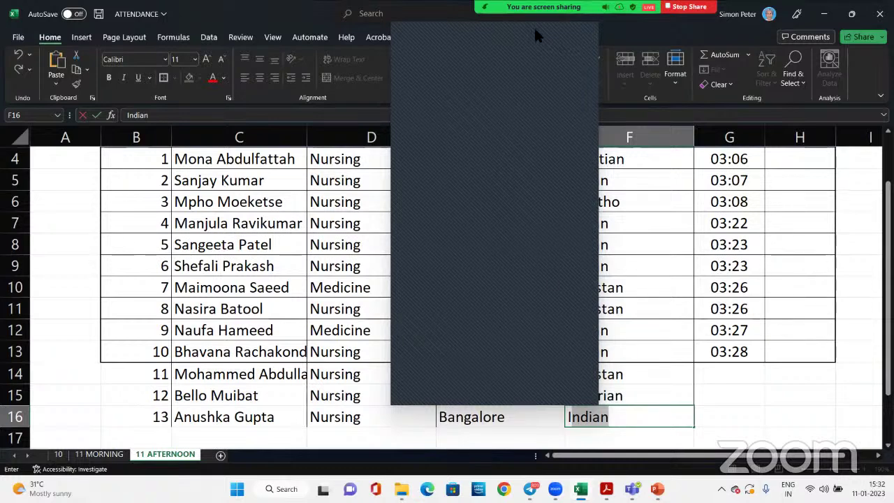
pyautogui.scroll(1, 505, 279)
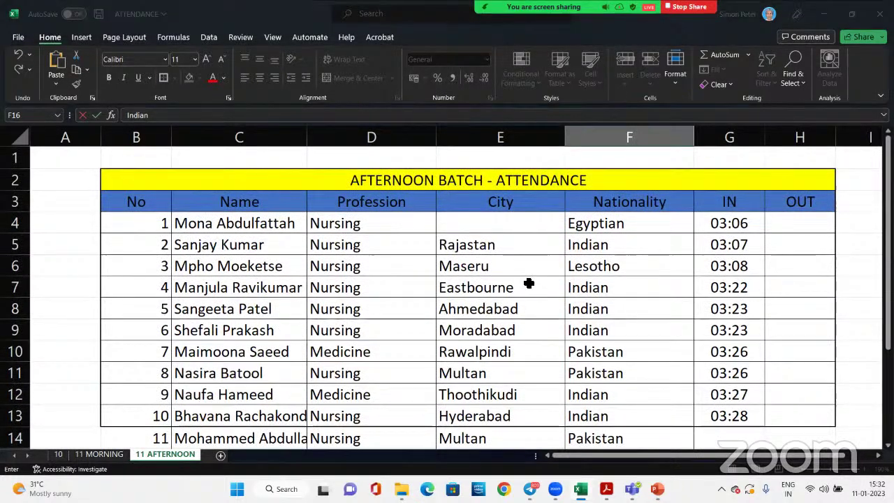
pyautogui.scroll(-3, 528, 284)
pyautogui.click(504, 271)
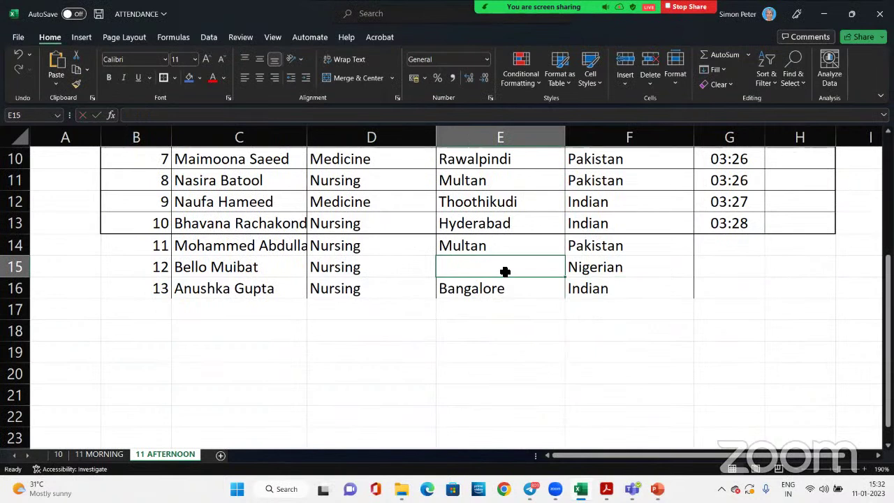
pyautogui.write('Ado ')
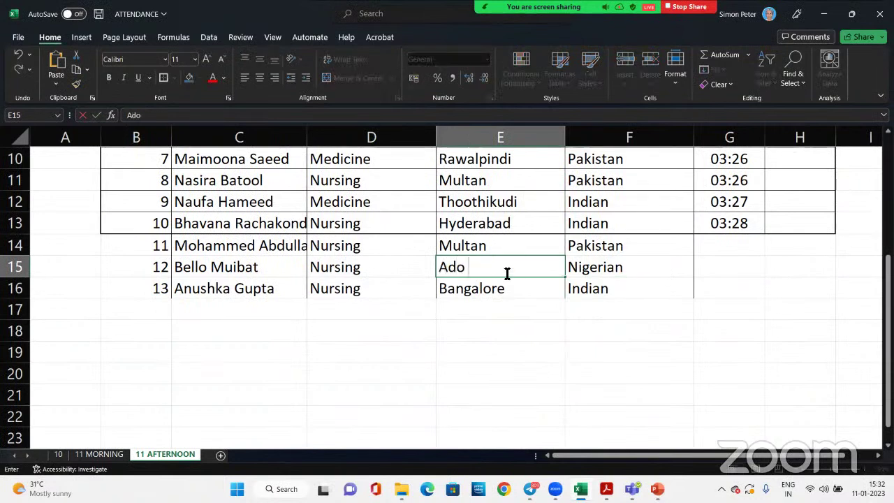
pyautogui.write('Ekiti')
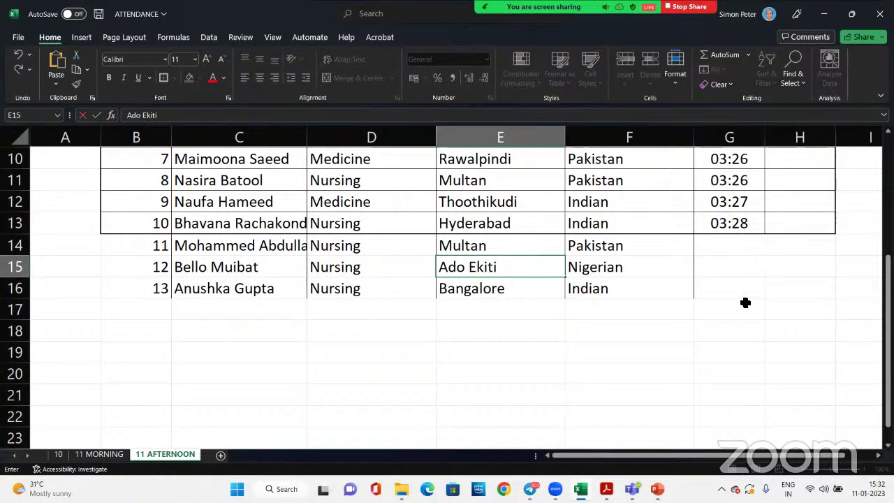
pyautogui.click(737, 304)
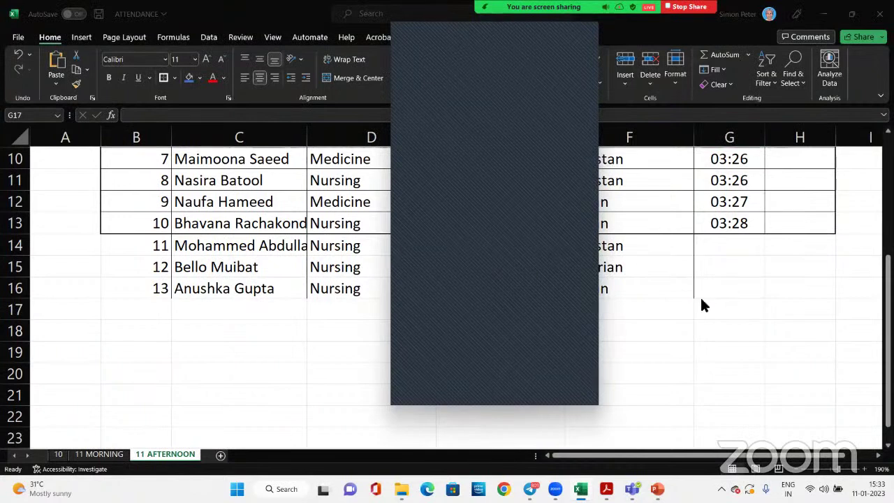
# Enter IN times 03:29 in G15, 03:28 in G14 and 03:30 in G16
pyautogui.click(739, 267)
pyautogui.write('03')
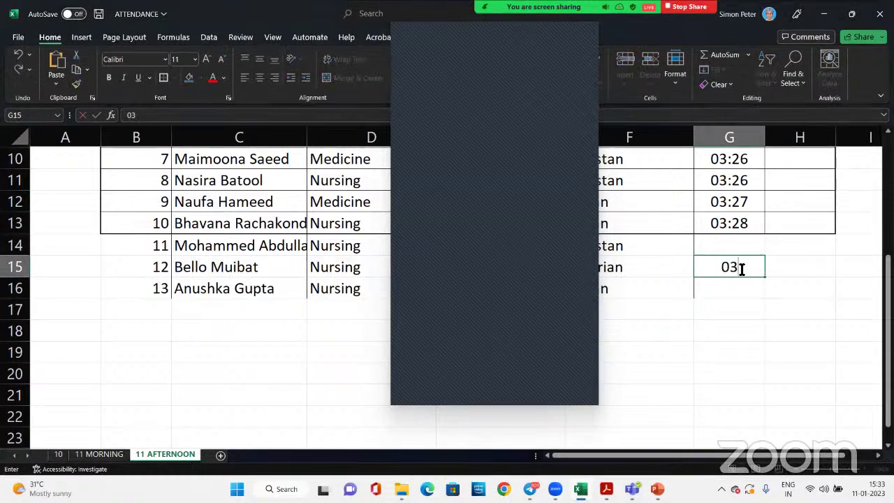
pyautogui.write(':29')
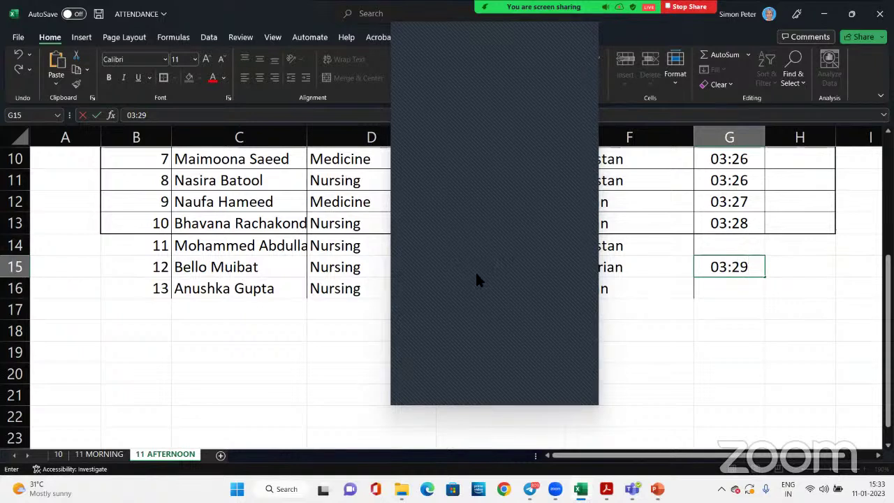
pyautogui.click(734, 249)
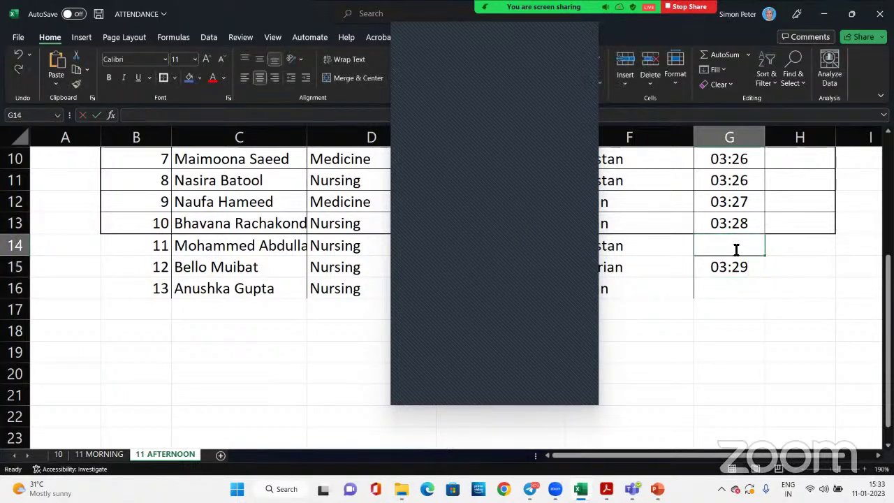
pyautogui.write('03:28')
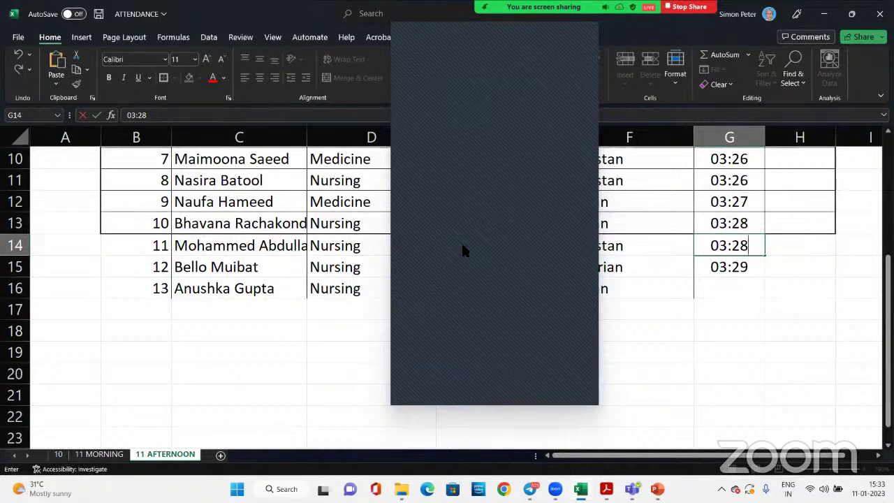
pyautogui.click(729, 288)
pyautogui.write('0')
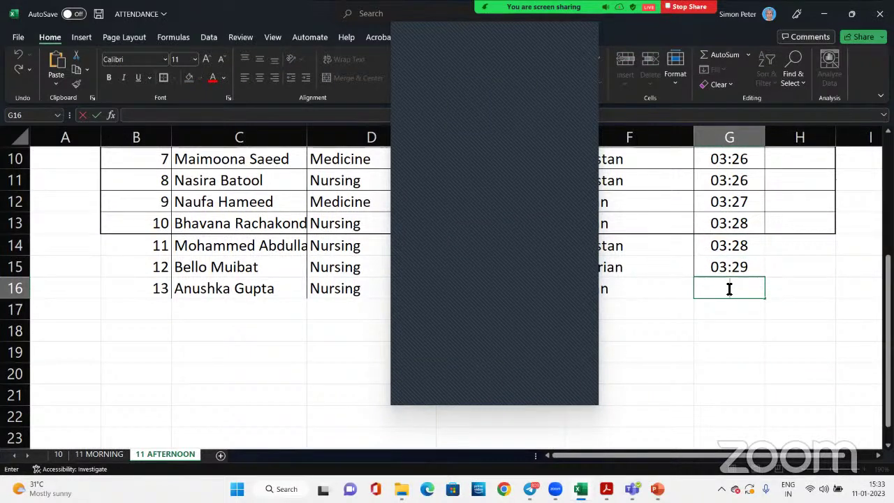
pyautogui.write('3:30')
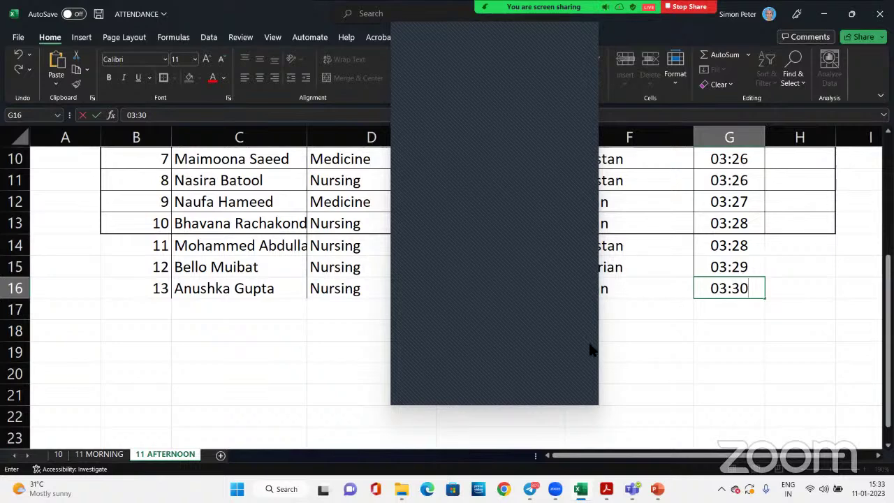
pyautogui.scroll(3, 610, 311)
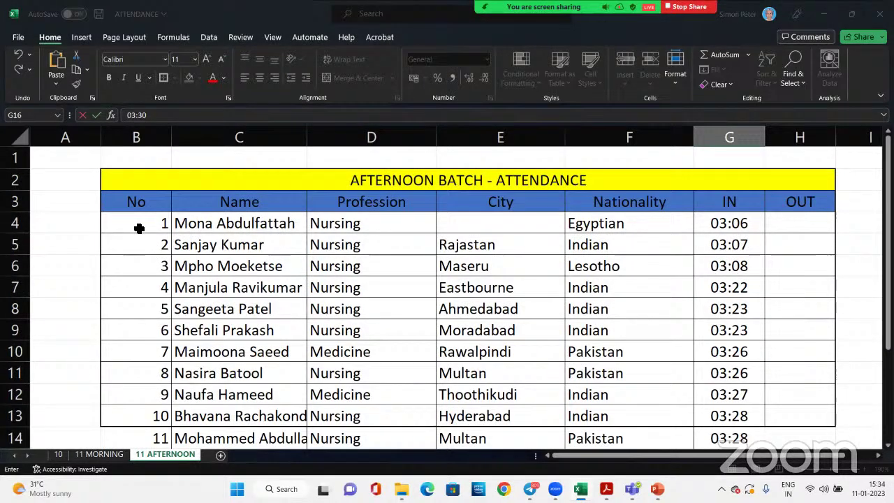
# Apply All Borders to every cell of rows 14–16 (B14:H16)
pyautogui.moveTo(137, 226); pyautogui.dragTo(792, 395)
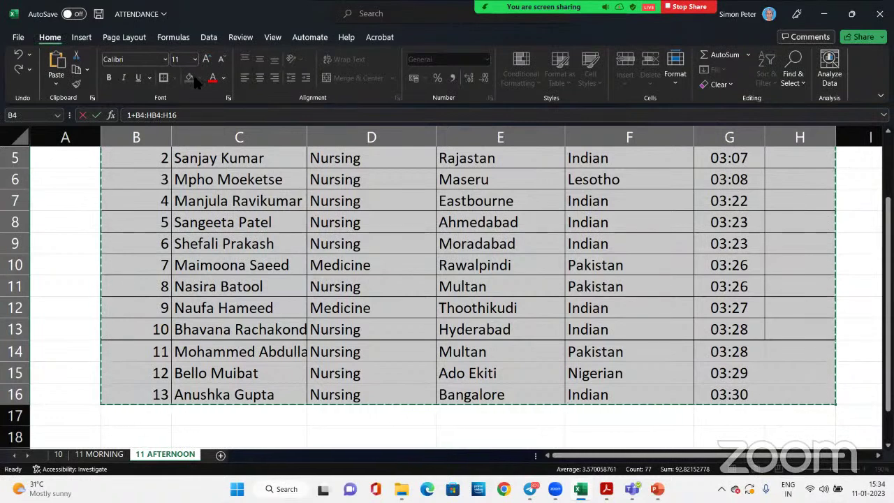
pyautogui.click(373, 364)
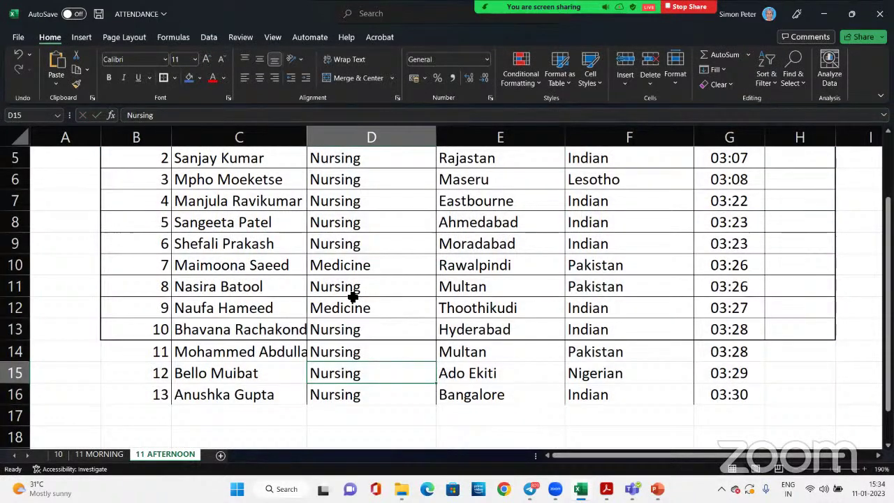
pyautogui.scroll(2, 157, 279)
pyautogui.scroll(-3, 157, 280)
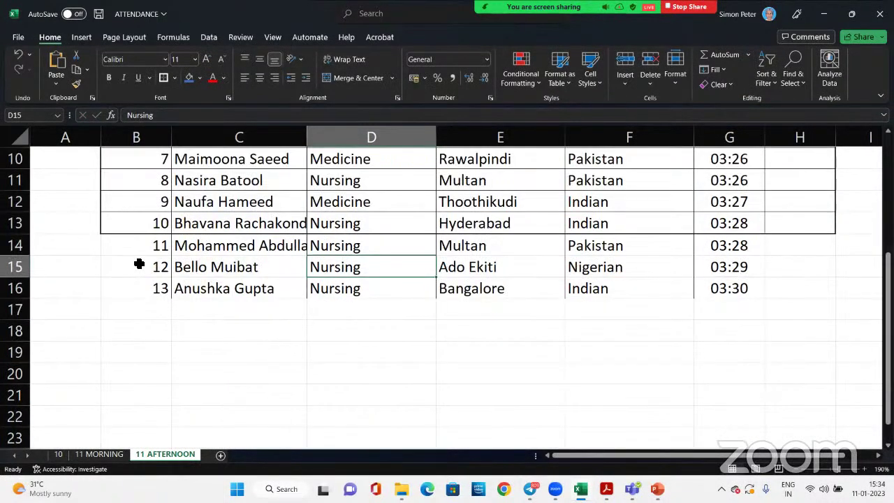
pyautogui.moveTo(142, 246); pyautogui.dragTo(781, 291)
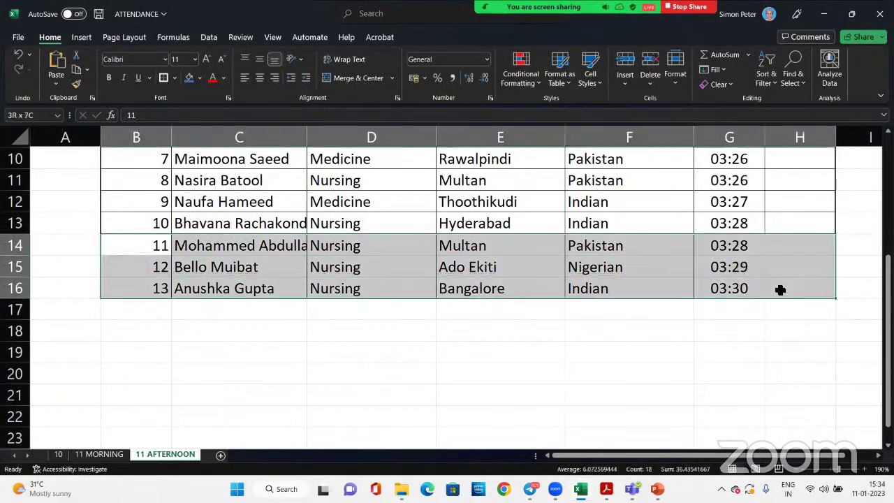
pyautogui.click(174, 78)
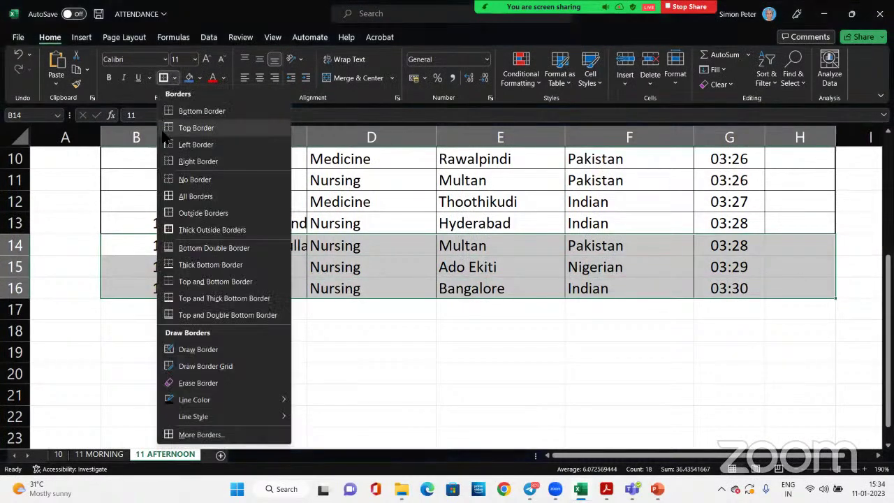
pyautogui.click(187, 198)
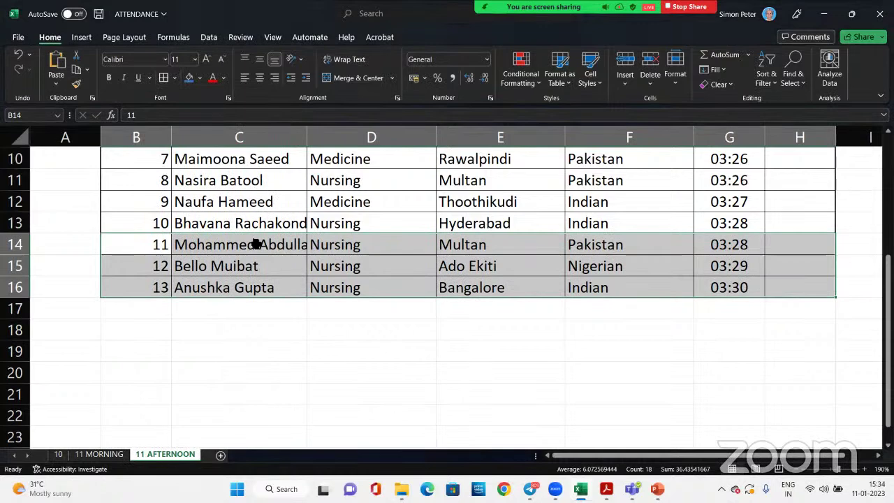
pyautogui.click(259, 244)
# Add a Thick Outside Border around the whole attendance table
pyautogui.click(790, 281)
pyautogui.moveTo(790, 281); pyautogui.dragTo(162, 183)
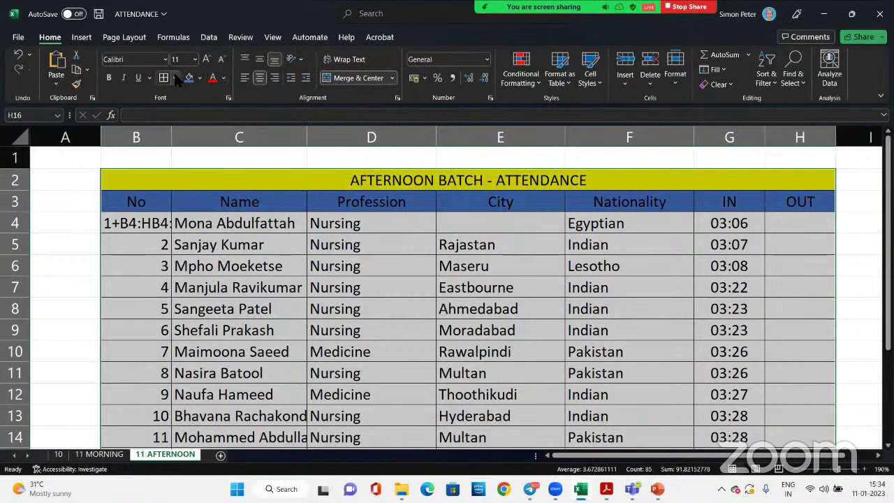
pyautogui.click(175, 78)
pyautogui.click(201, 231)
pyautogui.click(206, 245)
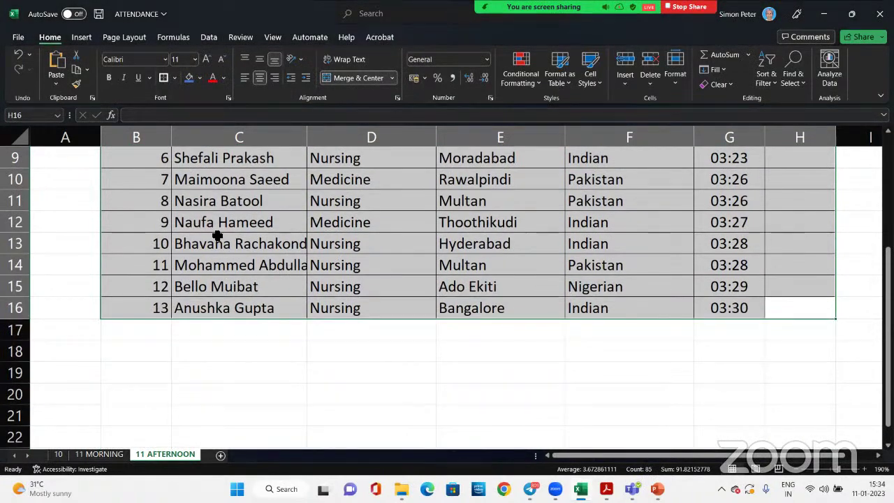
pyautogui.scroll(3, 203, 237)
# Restore the number 1 in B4, then minimize Excel to show the listening notes
pyautogui.click(142, 224)
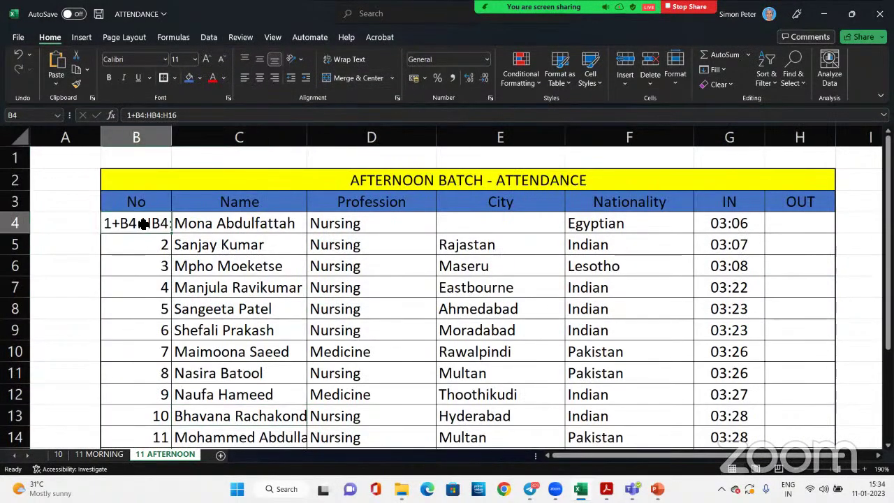
pyautogui.write('1')
pyautogui.click(273, 266)
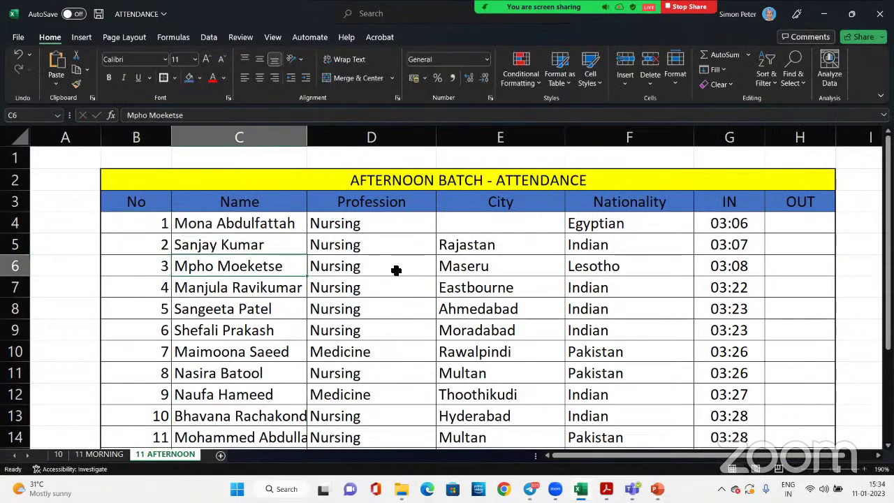
pyautogui.scroll(-2, 576, 259)
pyautogui.scroll(2, 574, 259)
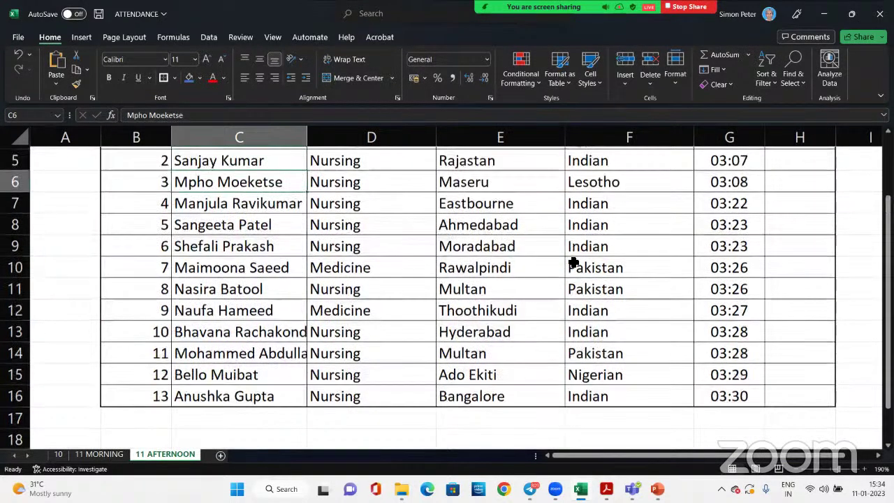
pyautogui.scroll(-1, 533, 287)
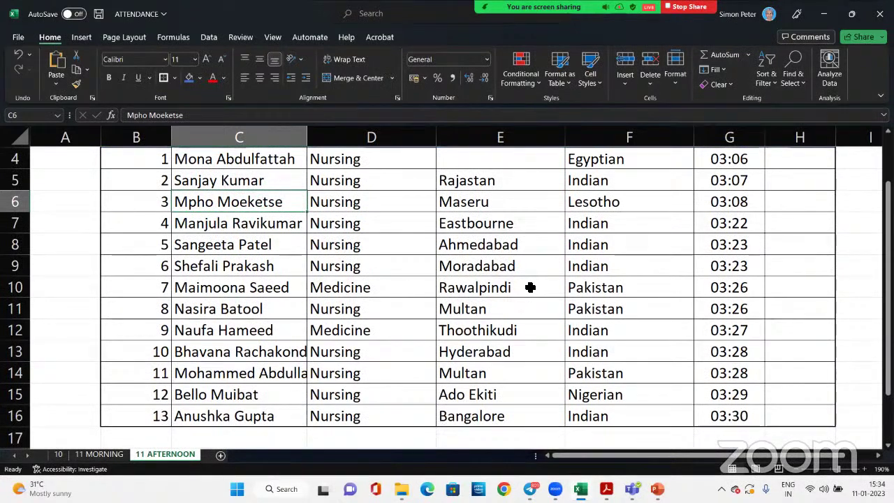
pyautogui.click(822, 12)
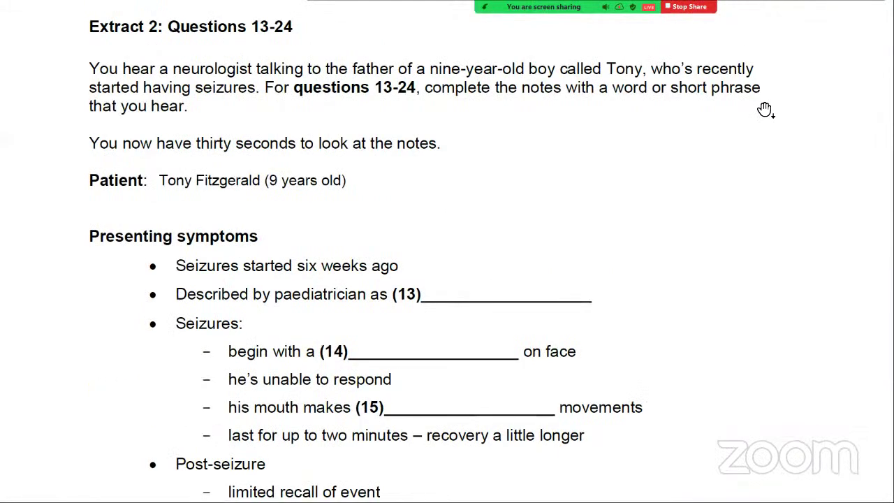